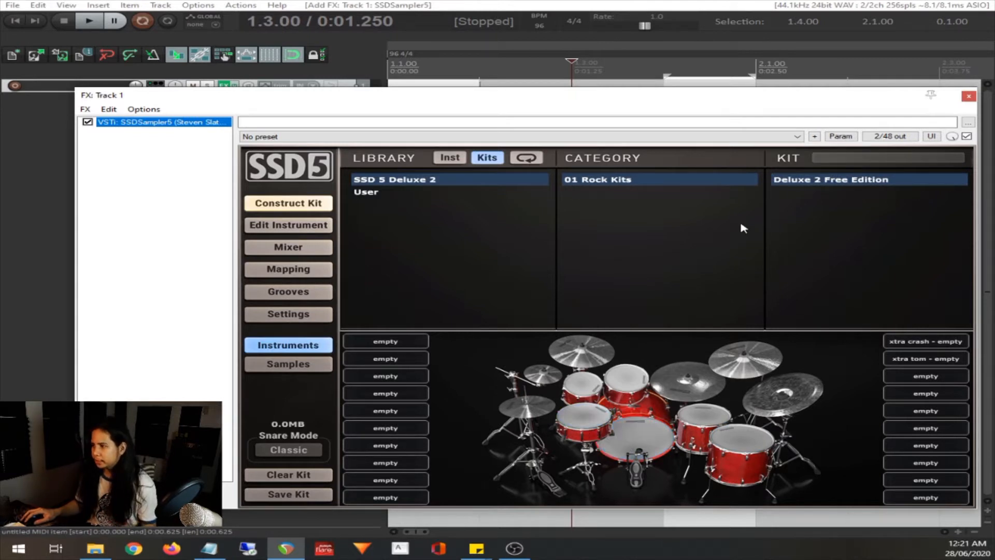
Load the Deluxe 2 Free Edition kit in the SSD5 drum sampler
left_click(817, 184)
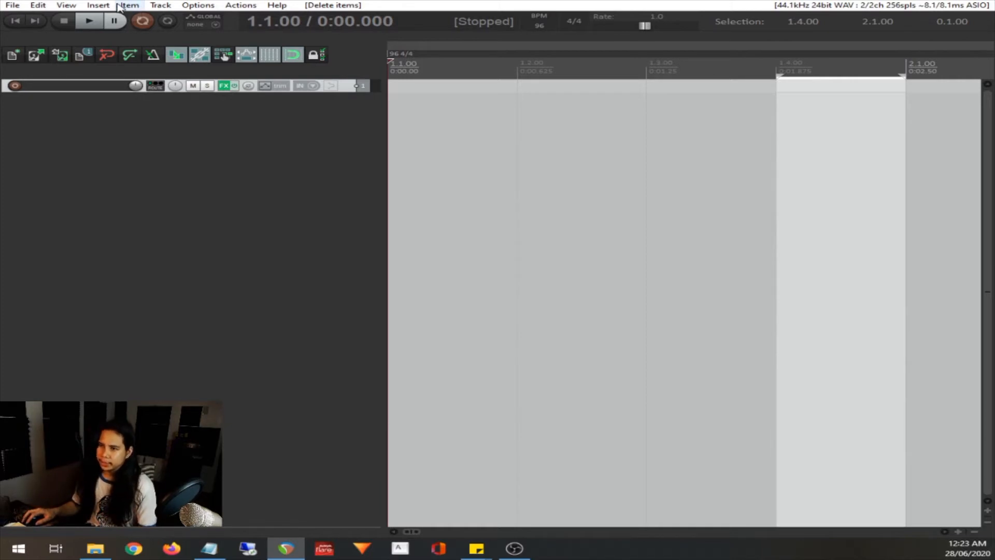
Insert a new MIDI item on track 1 and move it to the project start at 1.1.00
left_click(96, 6)
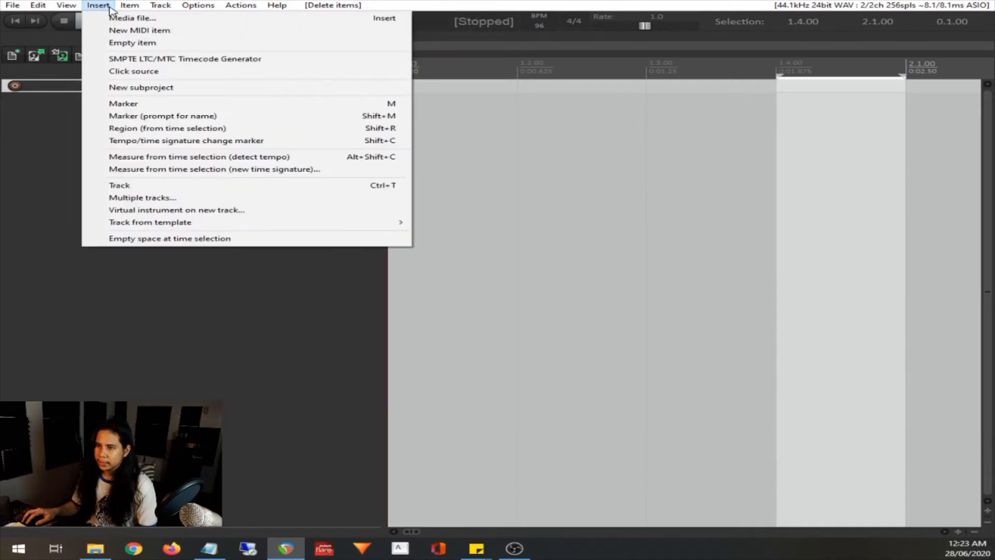
left_click(124, 30)
left_click_drag(819, 92, 444, 89)
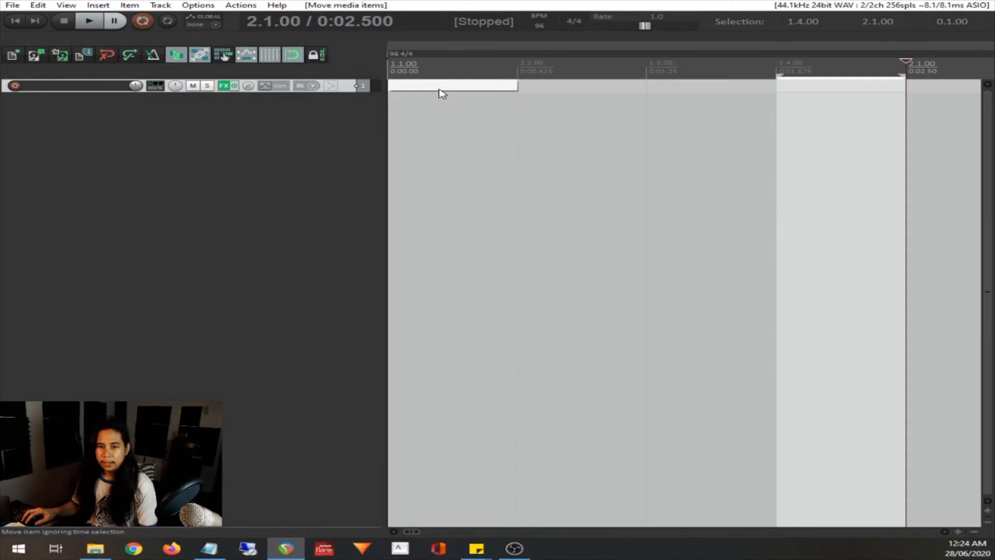
Open the new MIDI item for note editing and maximize the editor window
left_click(435, 89)
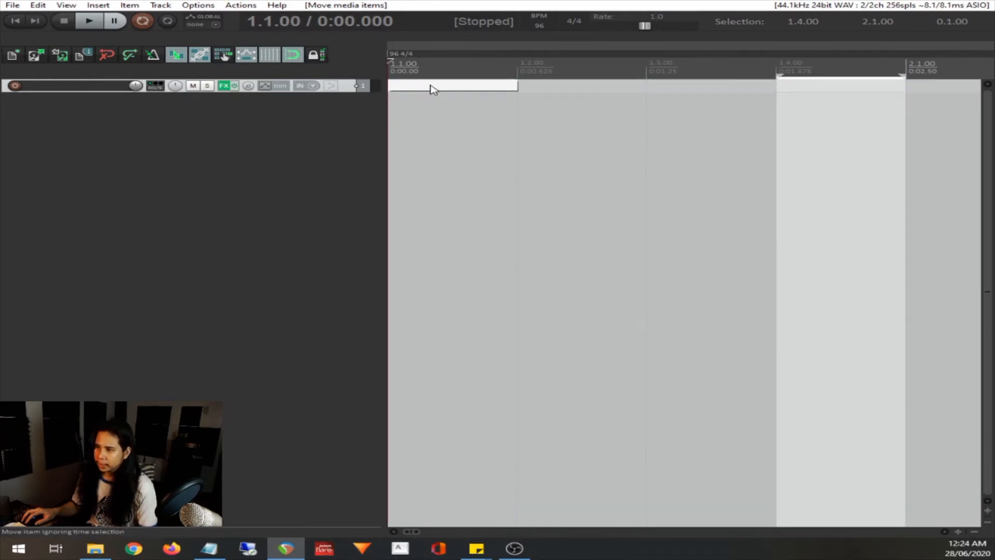
left_click_drag(0, 83, 504, 102)
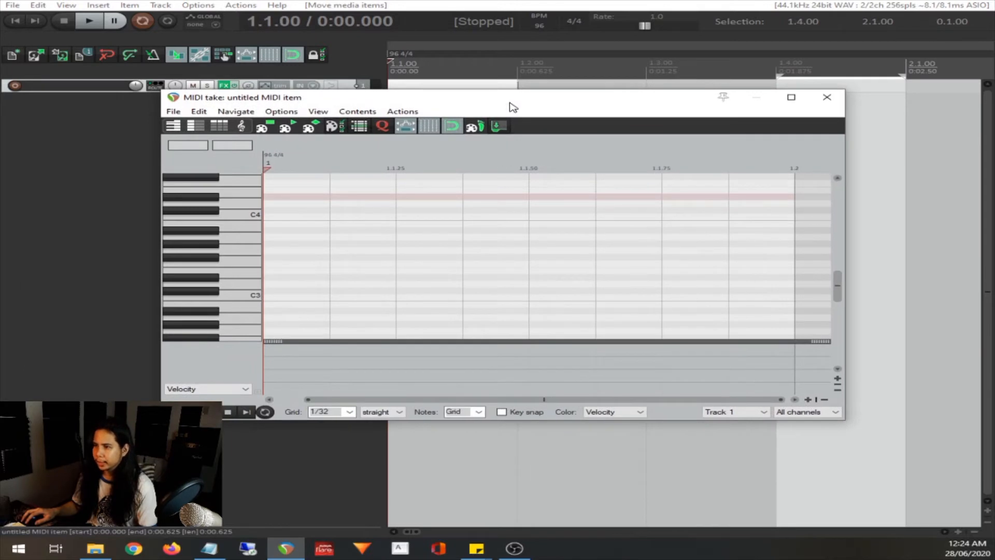
double_click(511, 107)
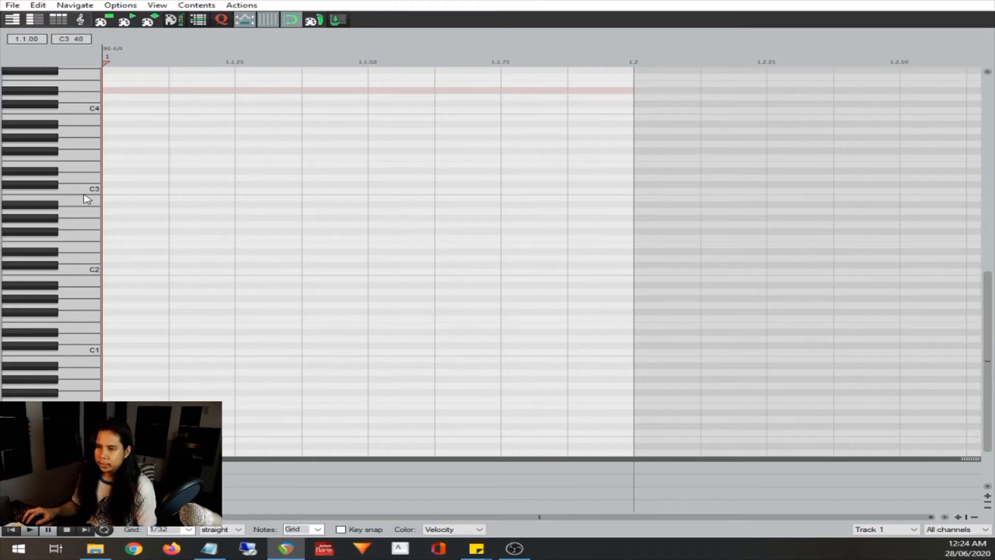
Audition the drum sounds mapped to the keys around C1 and up to B1
left_click(81, 318)
left_click(79, 358)
left_click(78, 369)
left_click(66, 339)
left_click(66, 338)
left_click(66, 306)
left_click(71, 284)
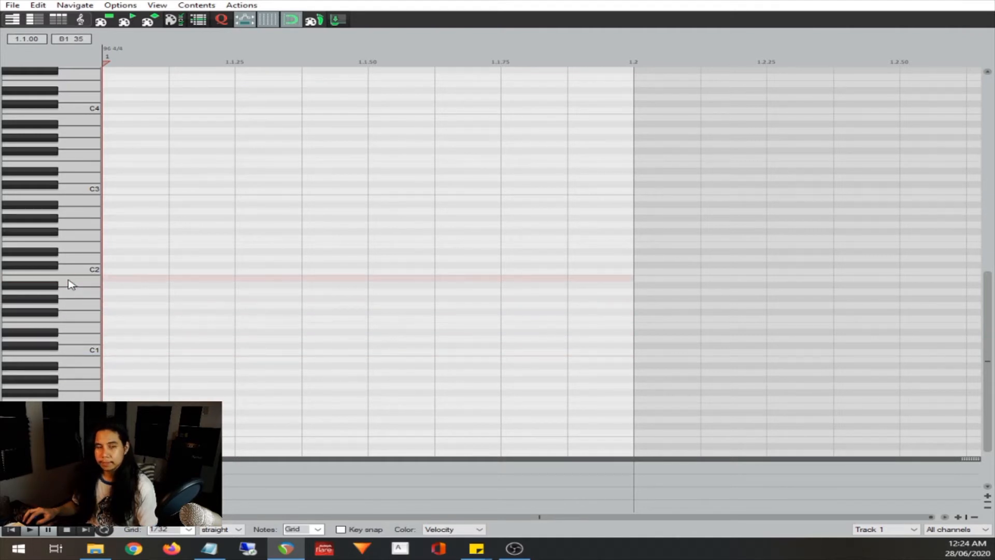
left_click(73, 294)
left_click(77, 317)
left_click(79, 330)
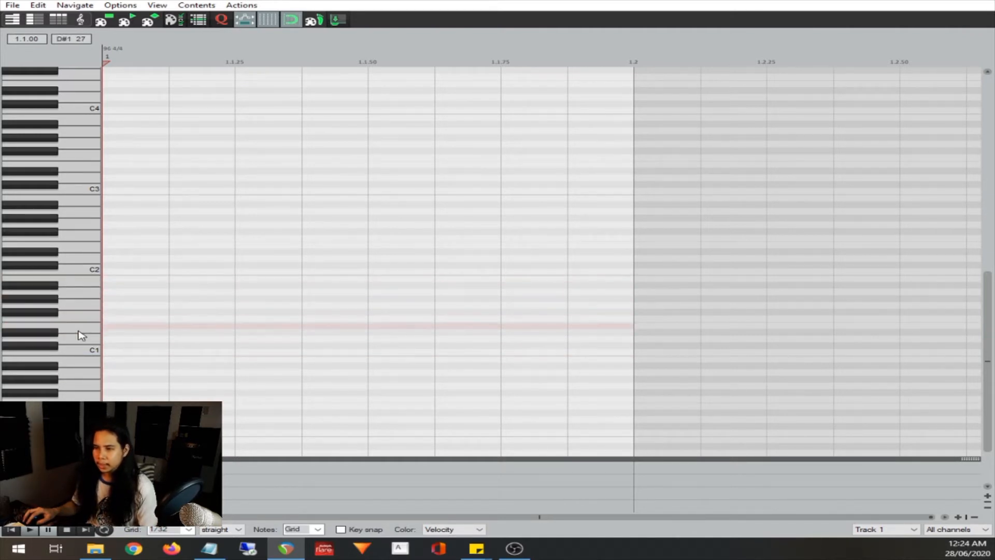
left_click(68, 292)
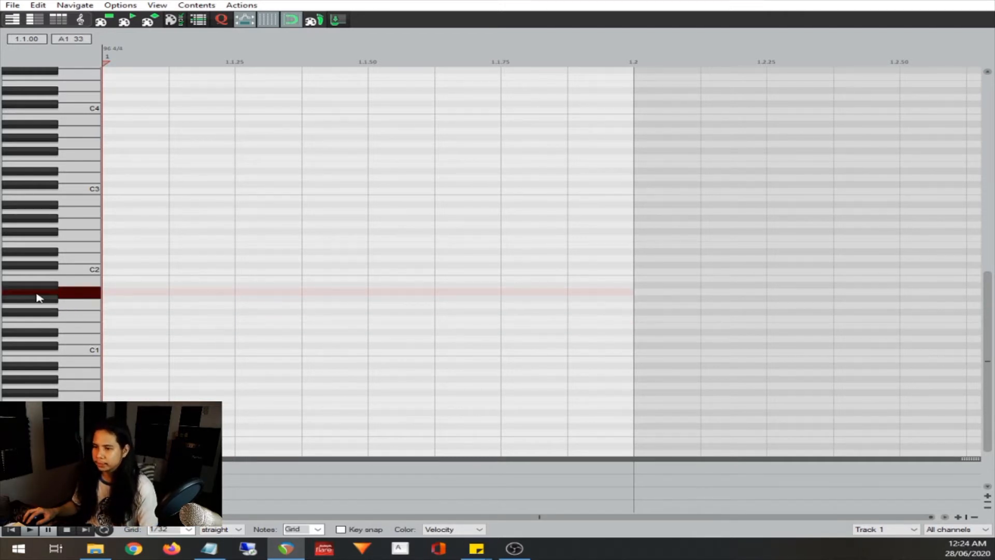
Name the B1 key "Kick" in the piano roll
left_click(83, 283)
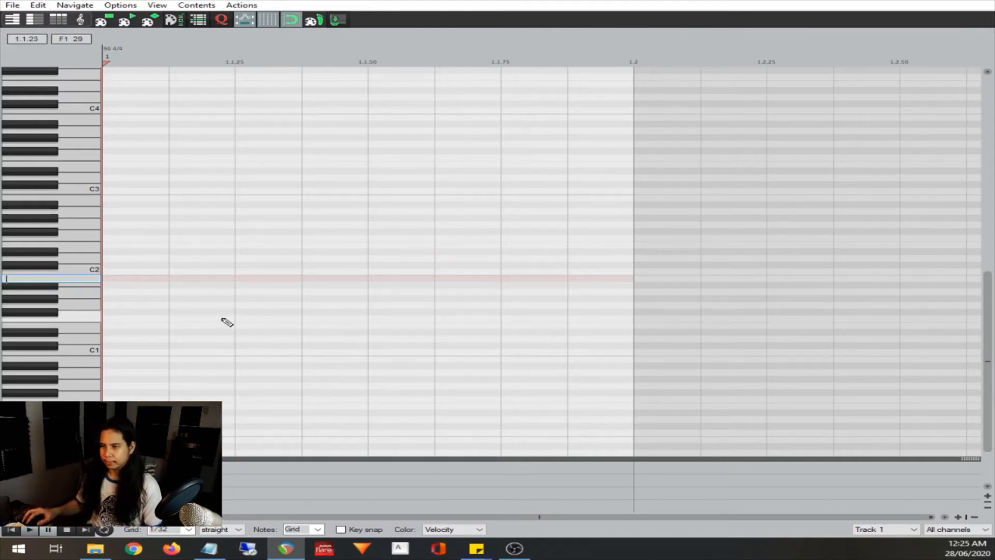
left_click(88, 284)
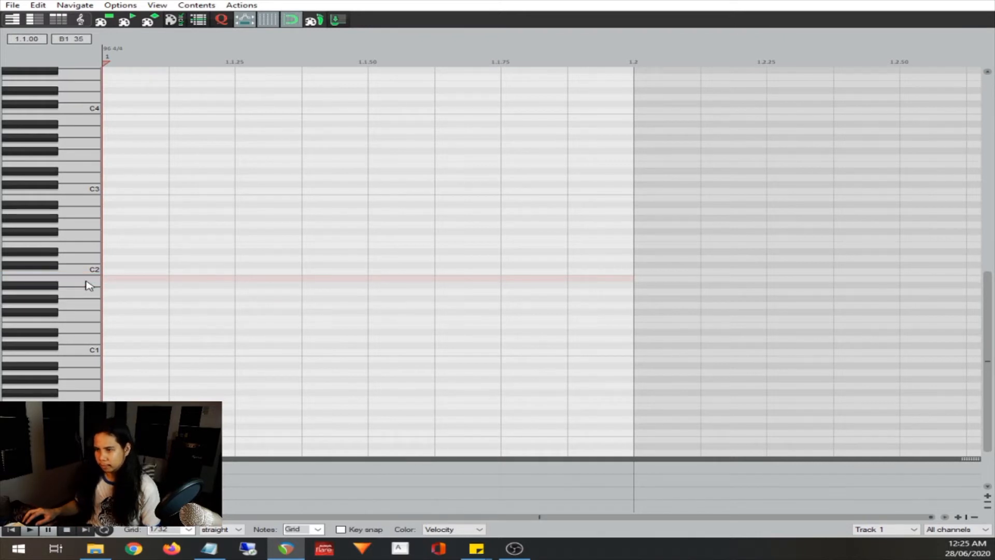
double_click(88, 284)
type("K")
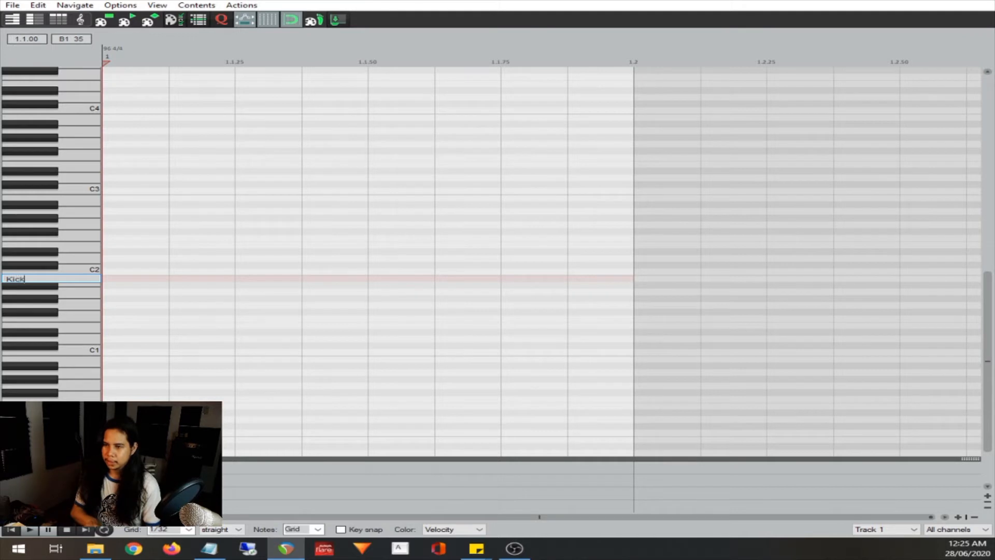
type("ick")
key("Return")
Add three 1/32 notes on the [Kick] Left row, at the item start, just before 1.1.50 and at 1.1.75
scroll(532, 289, "up", 1)
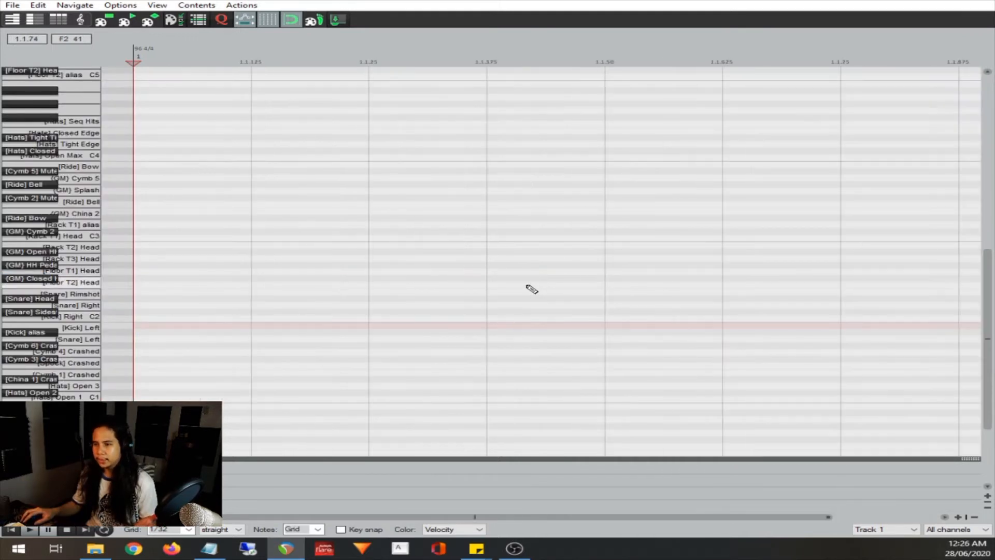
scroll(531, 289, "down", 1)
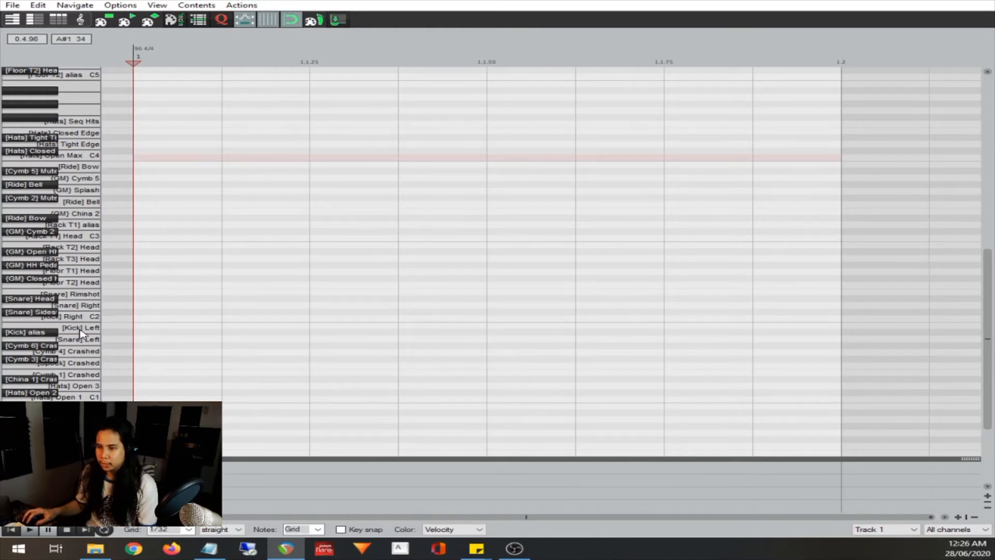
left_click(156, 330)
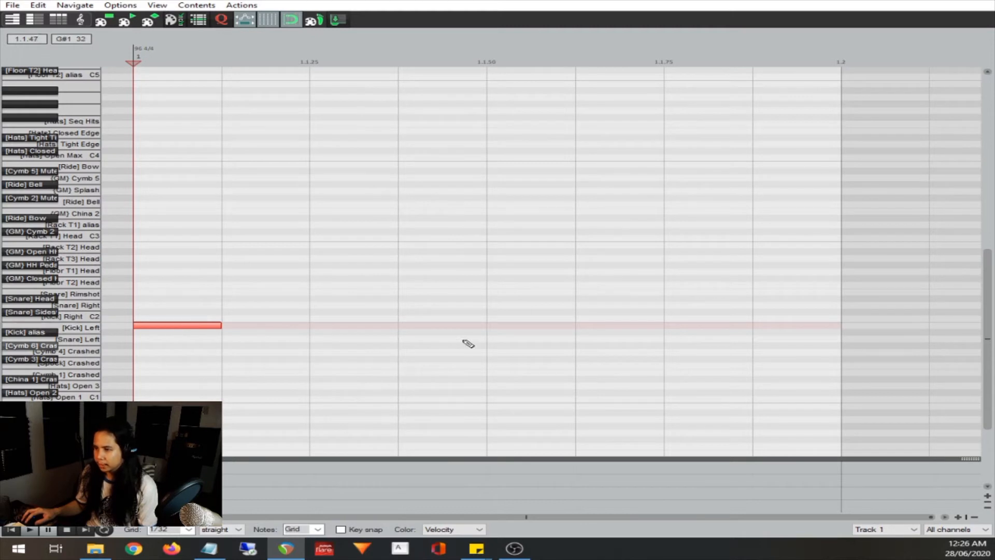
left_click(449, 330)
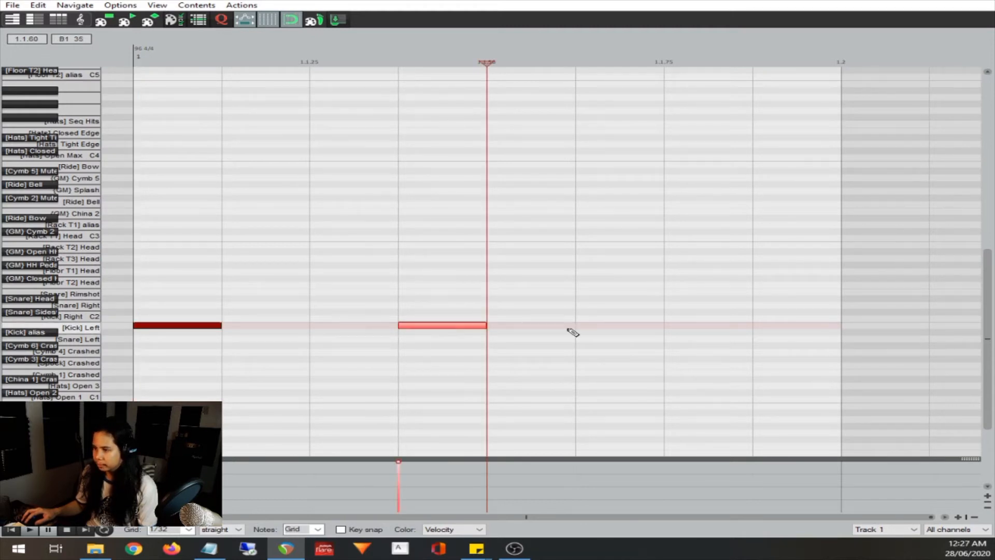
left_click(700, 325)
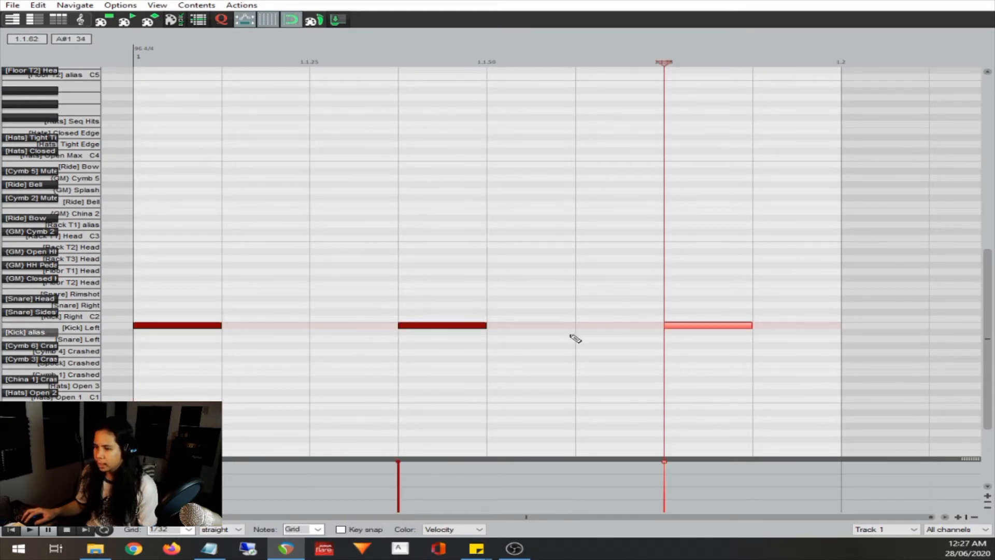
Play the kick pattern back from the start of the item
left_click(12, 529)
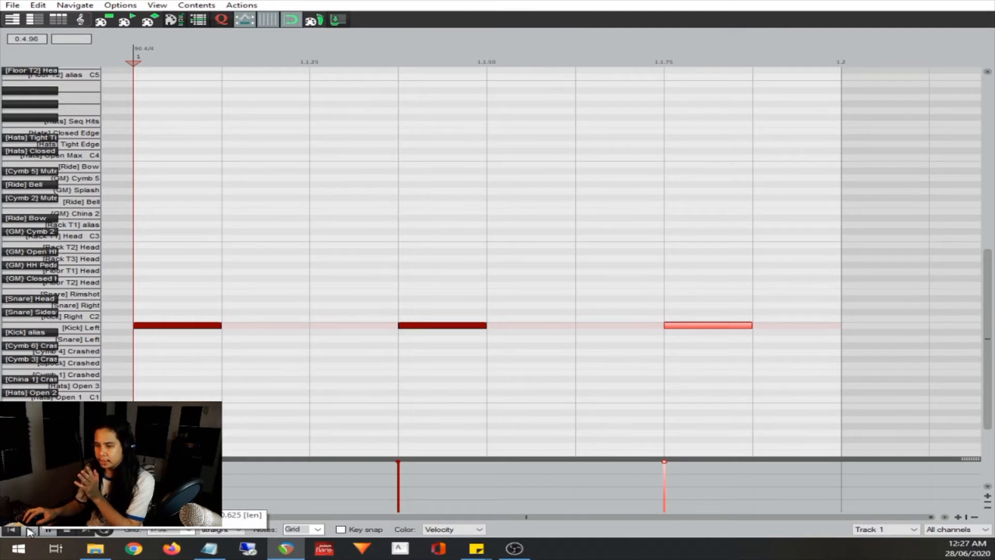
left_click(30, 531)
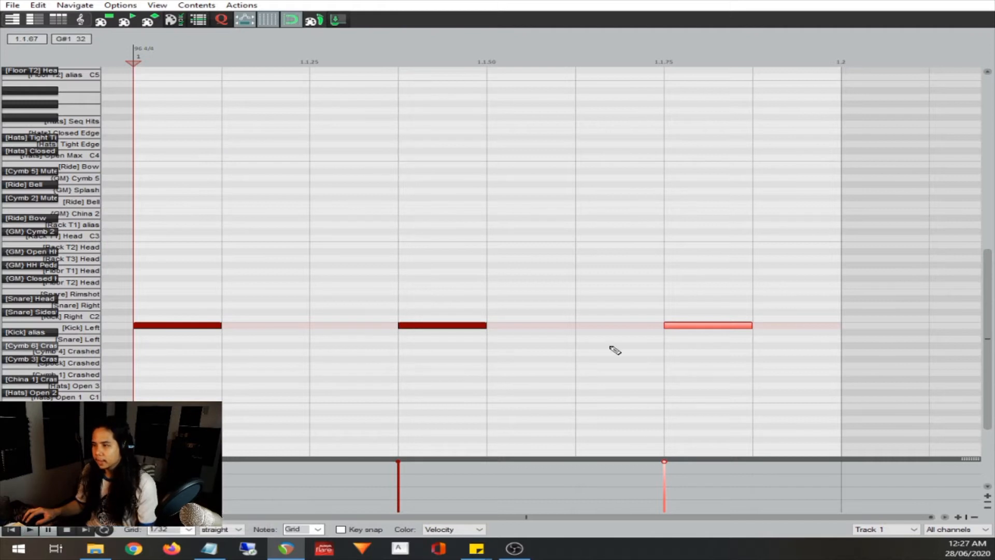
scroll(603, 355, "down", 2)
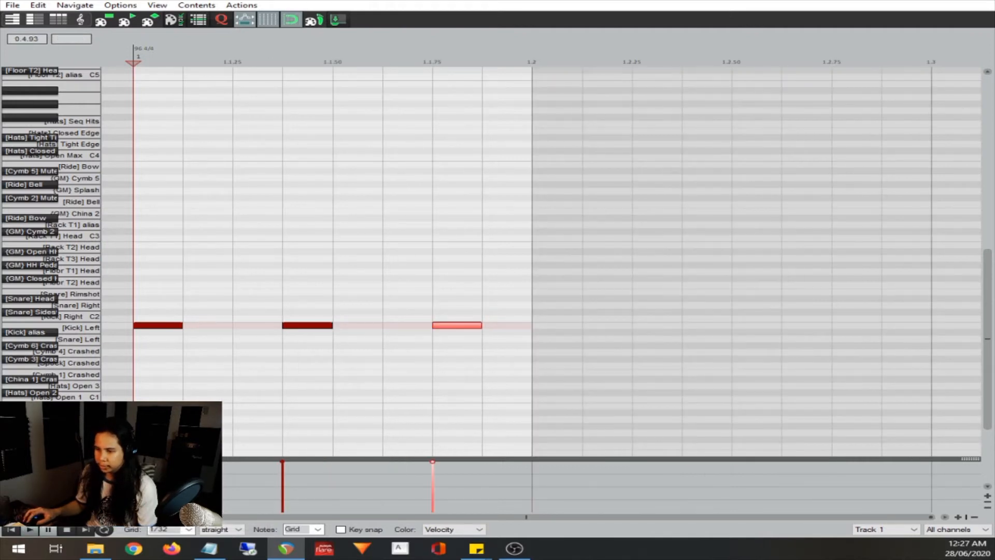
left_click(33, 530)
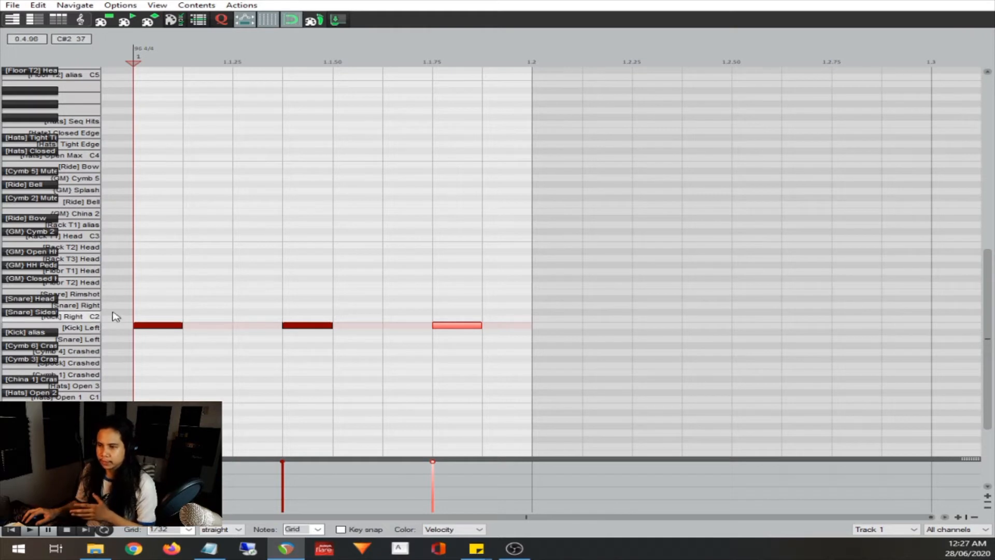
Add closed hi-hat notes on the F#2 row at the item start, 1.1.25, 1.1.50 and 1.1.75
left_click(153, 282)
left_click(308, 281)
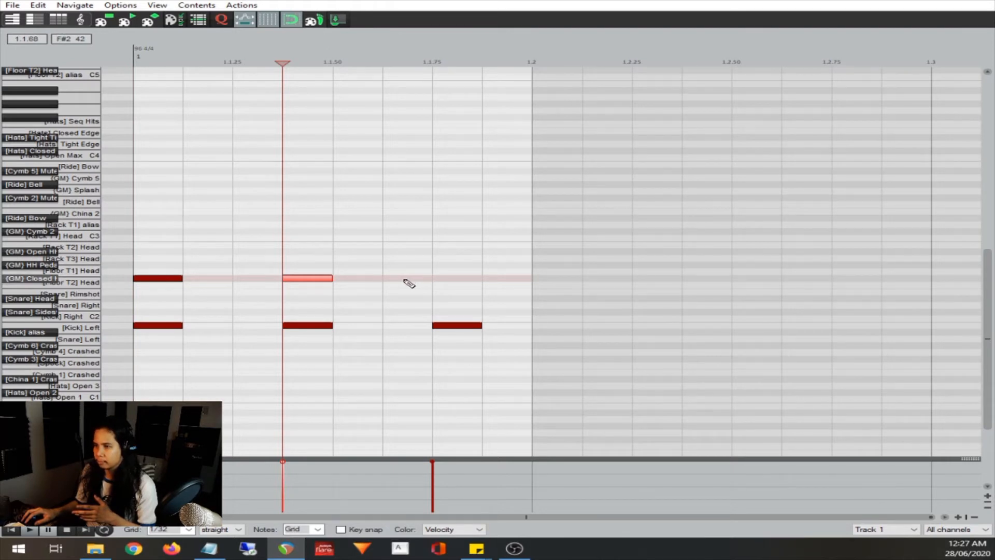
left_click_drag(306, 280, 254, 280)
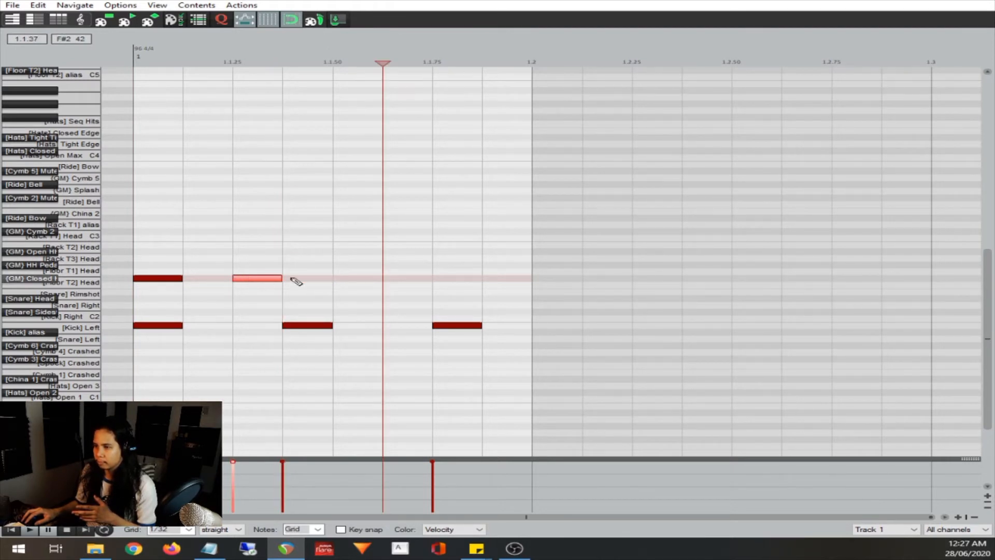
left_click(361, 282)
left_click(459, 280)
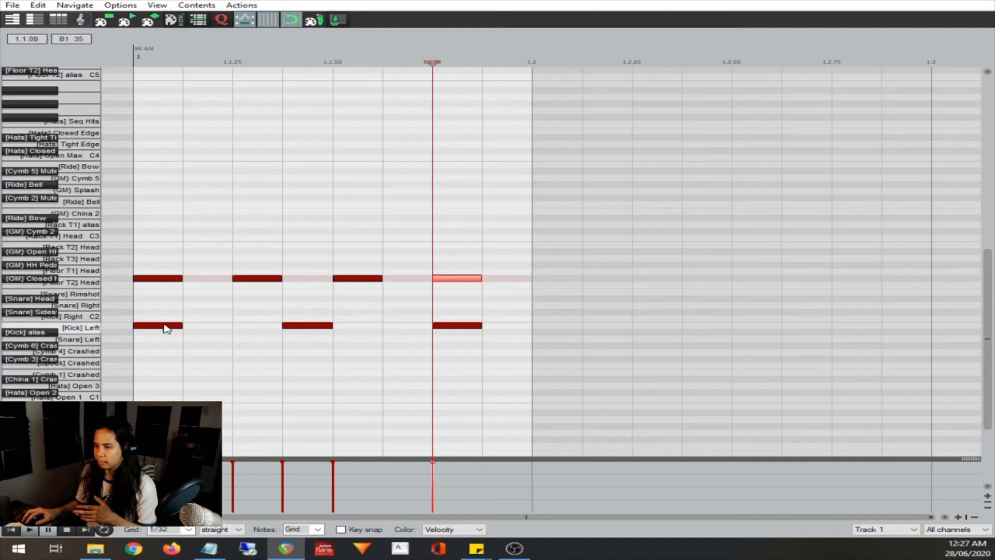
Move the second kick note to 1.1.50 and delete the third kick note
mouse_move(306, 325)
left_mouse_down()
mouse_move(280, 326)
mouse_move(356, 325)
left_mouse_up()
left_click(458, 326)
key("Delete")
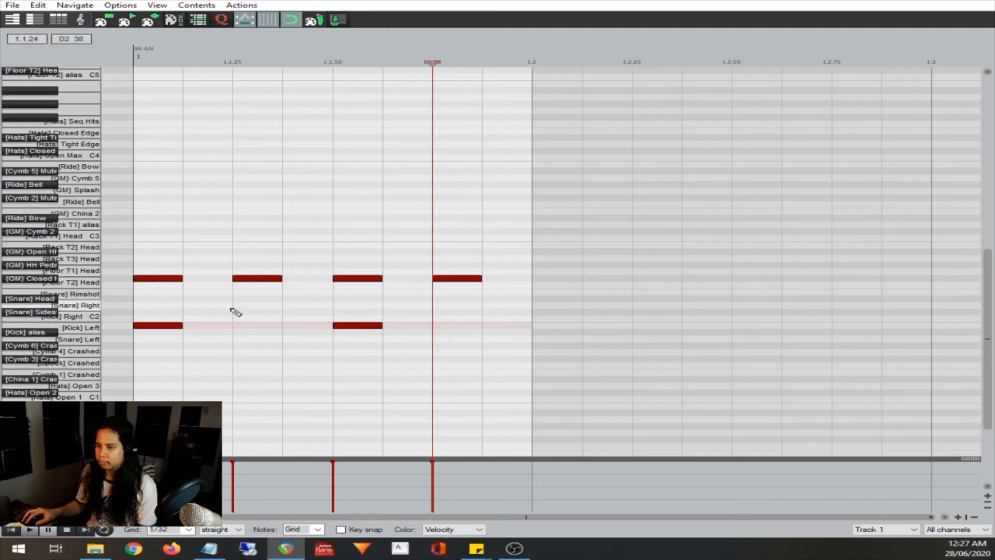
Add [Snare] Right notes at 1.1.25 and 1.1.75, and play the beat from the start before closing the MIDI editor
left_click(258, 306)
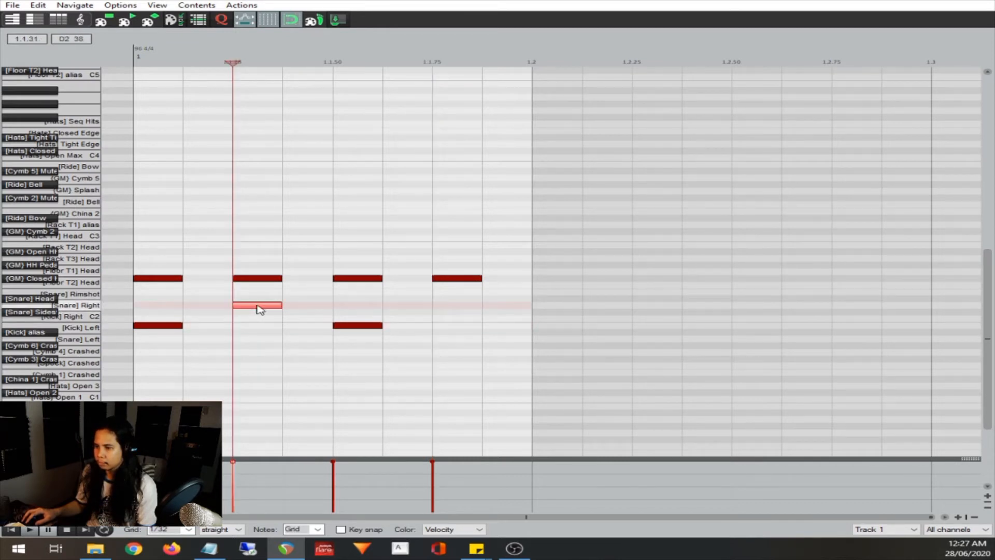
left_click(441, 307)
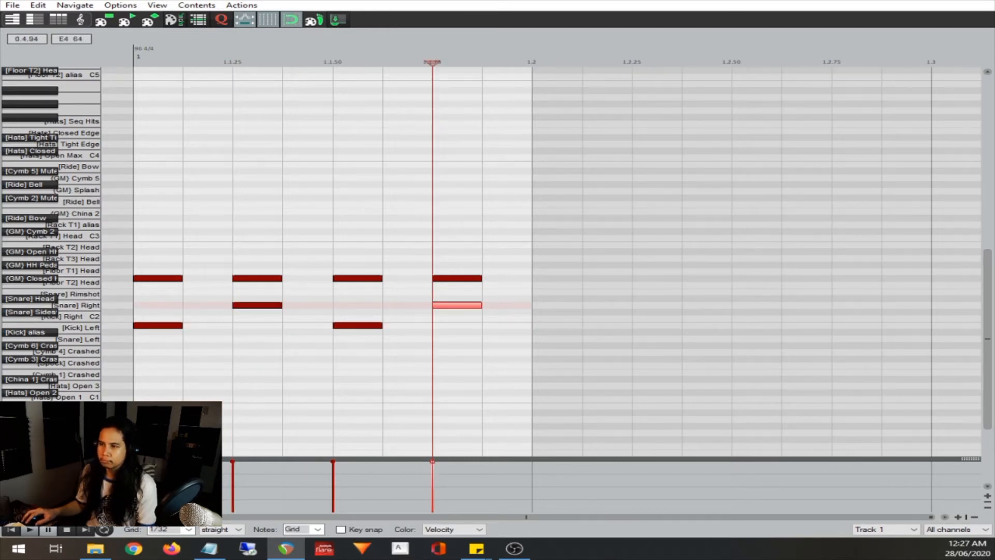
left_click(16, 529)
left_click(29, 529)
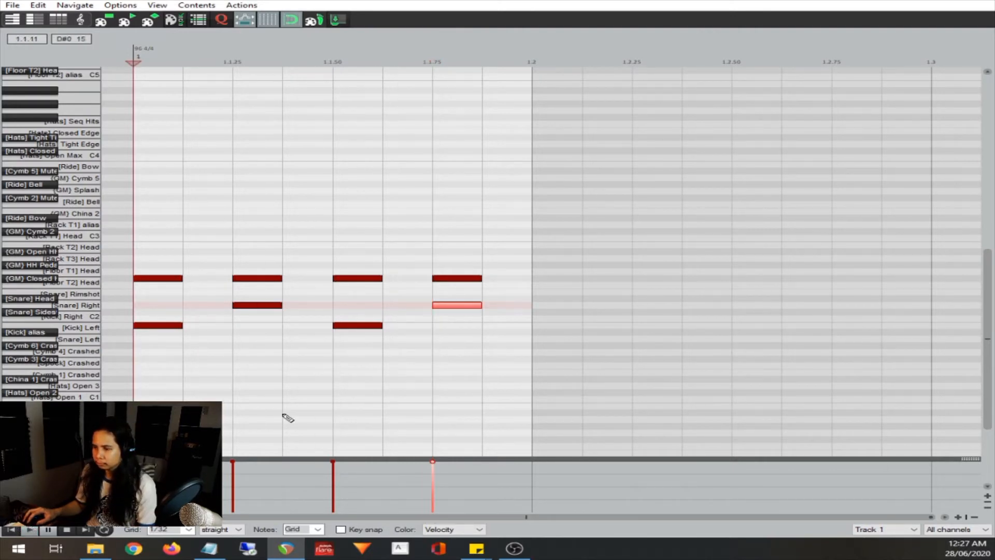
key("Escape")
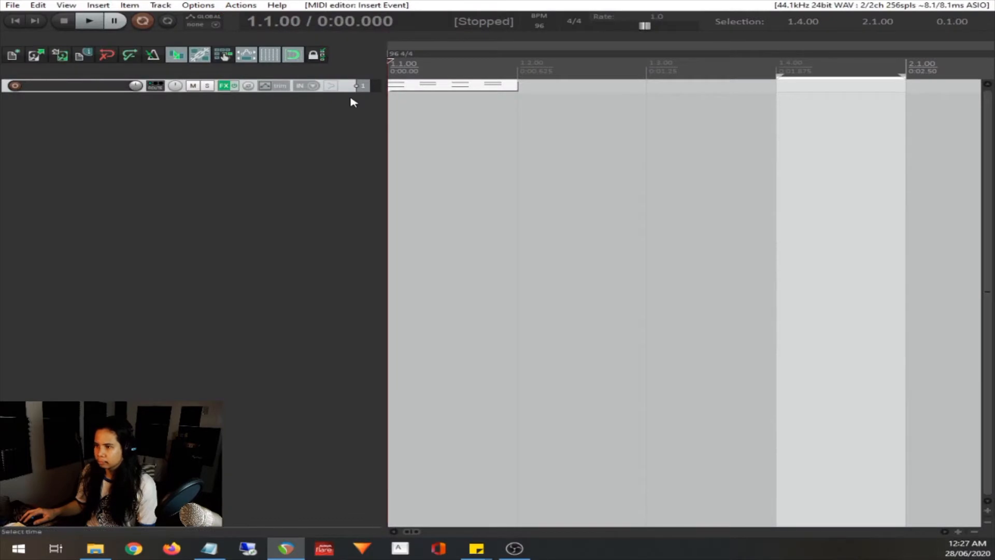
Paste a copy of the drum pattern item at 1.2.00 and play the project from the start
left_click(457, 84)
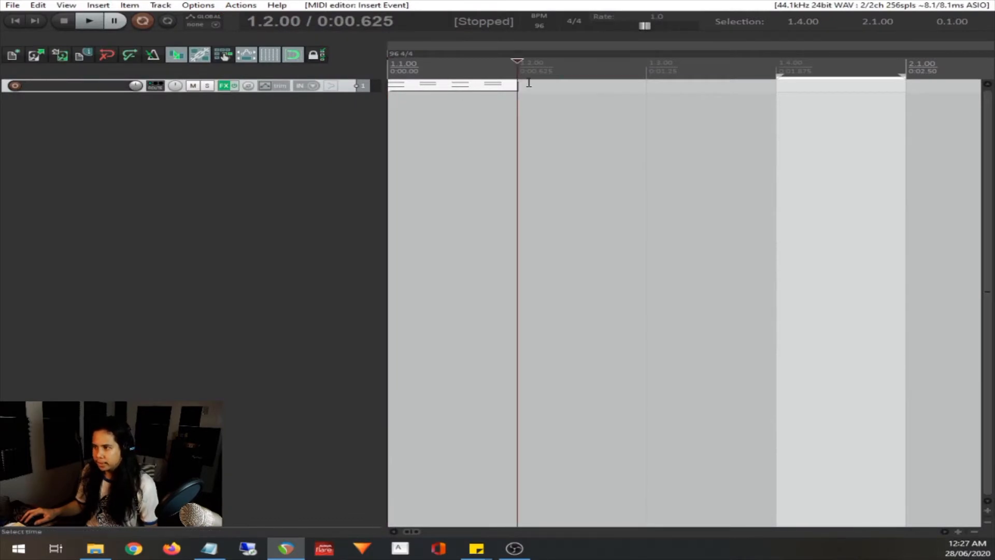
key("ctrl+v")
left_click(20, 23)
key("space")
key("space")
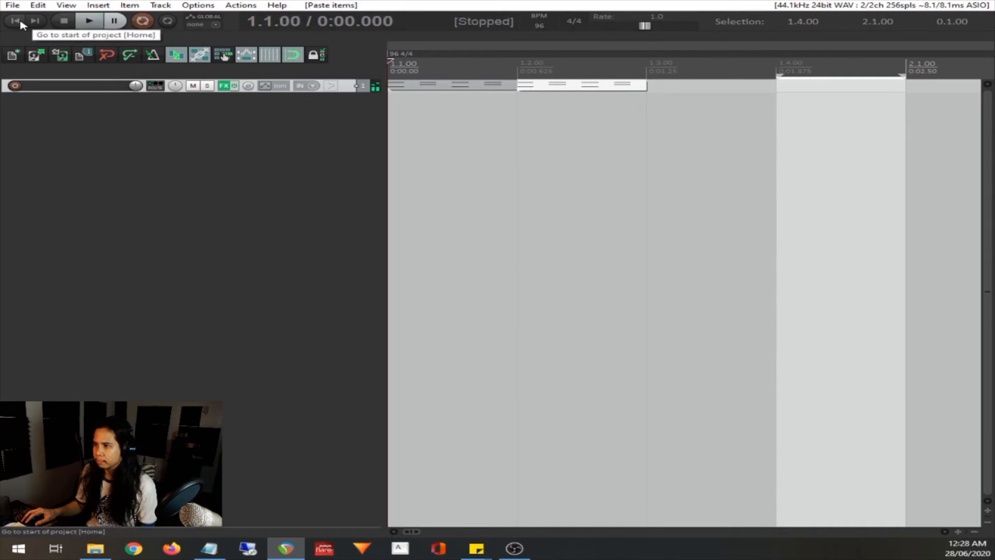
Remove the drum pattern items from track 1
key("ctrl+z")
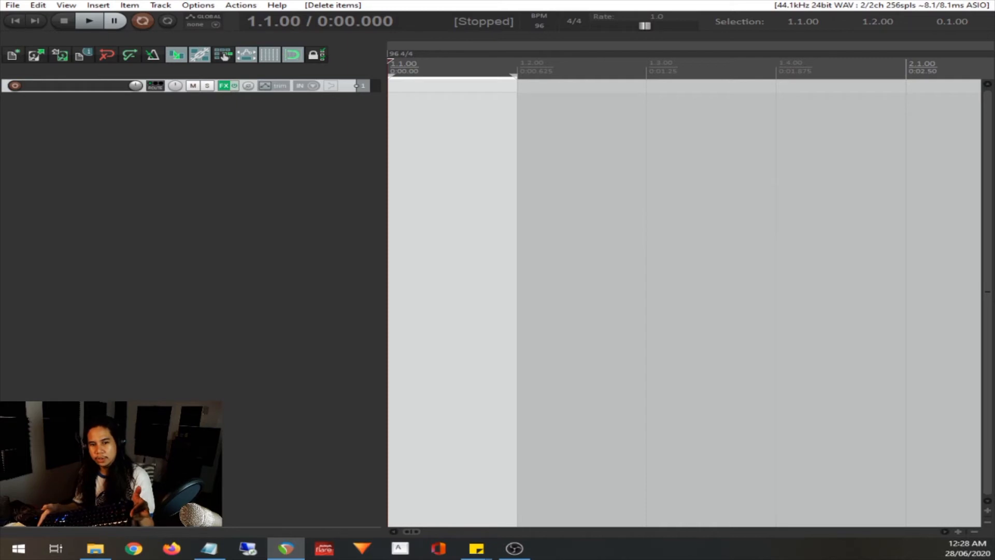
Turn on record monitoring for track 1 and set its record mode to MIDI overdub
left_click(330, 87)
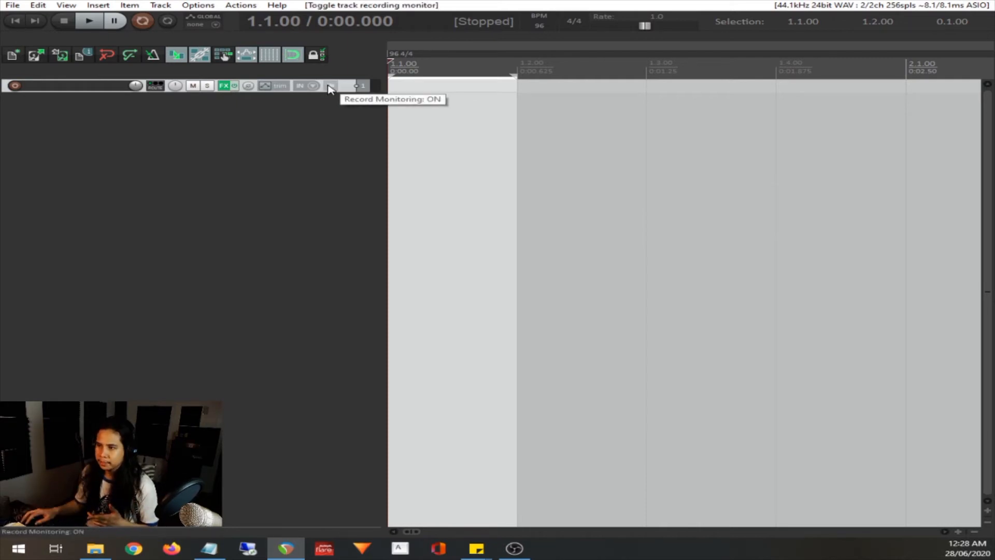
right_click(18, 86)
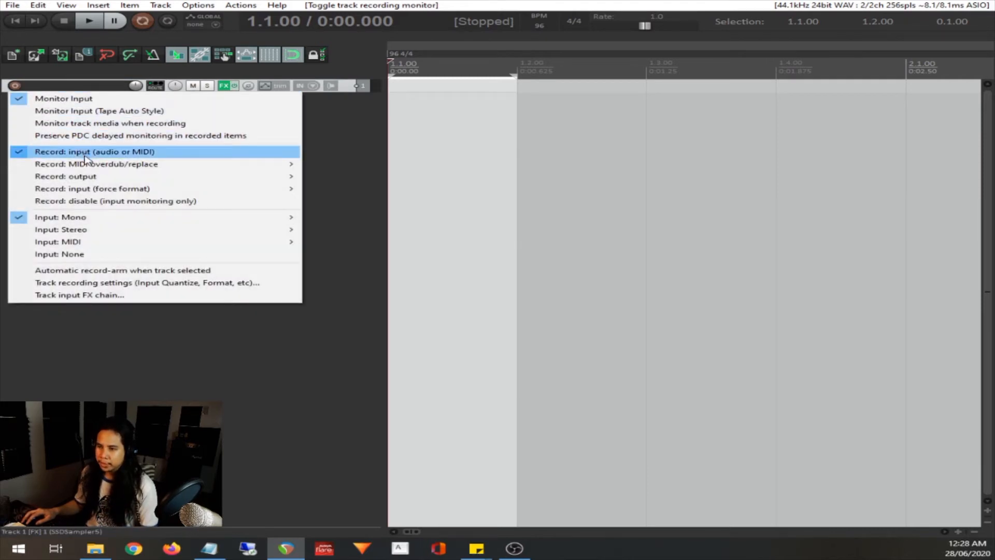
mouse_move(97, 169)
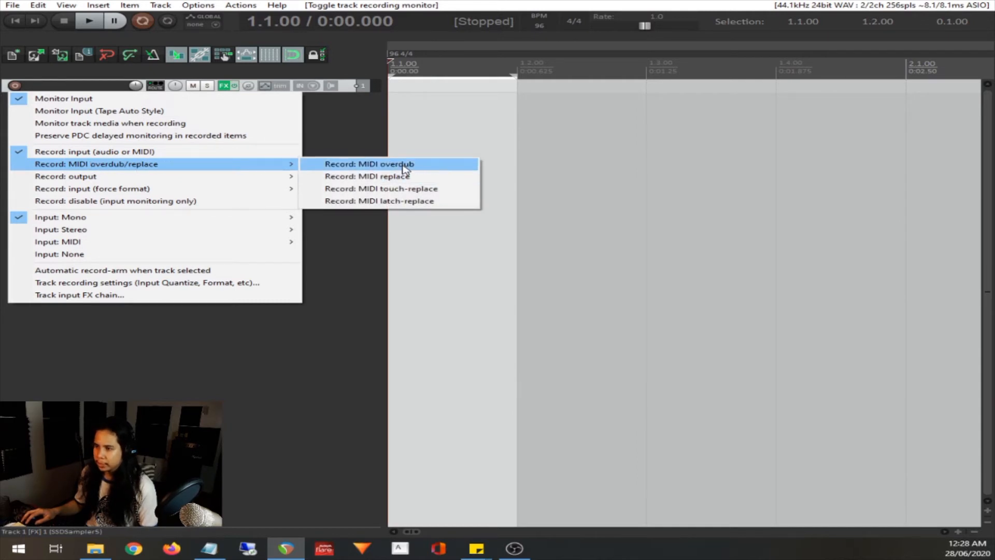
left_click(433, 170)
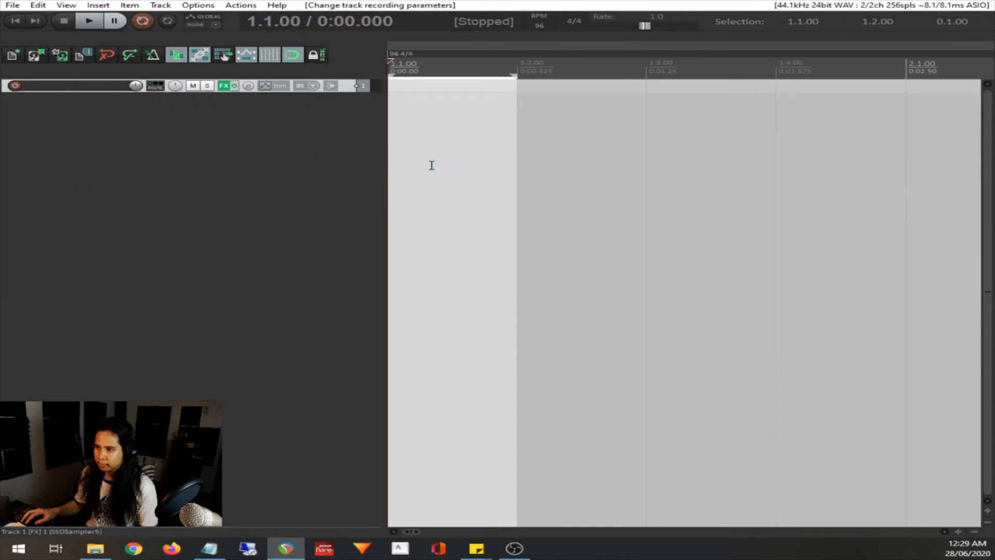
Arm track 1 for recording and set its input to the virtual MIDI keyboard on all channels
left_click(15, 86)
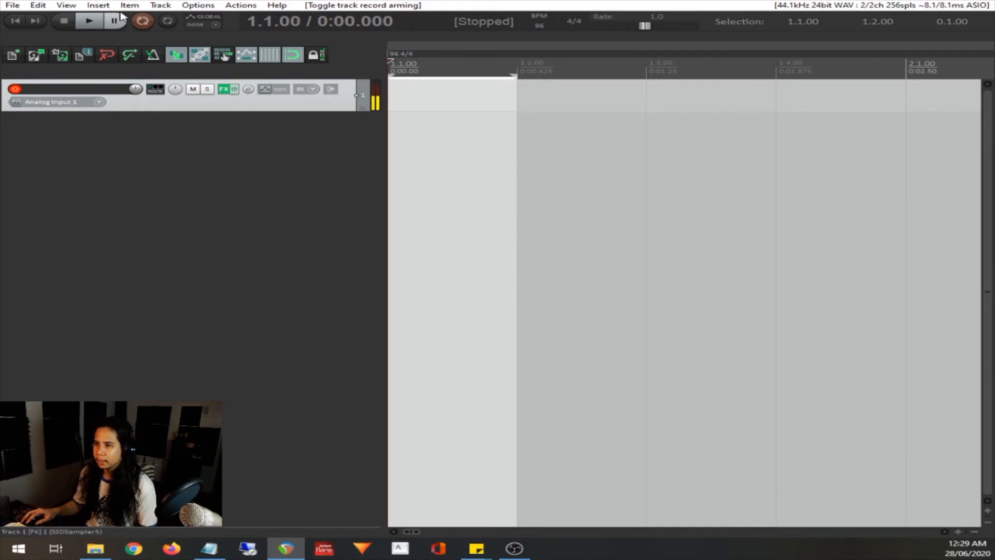
left_click(98, 103)
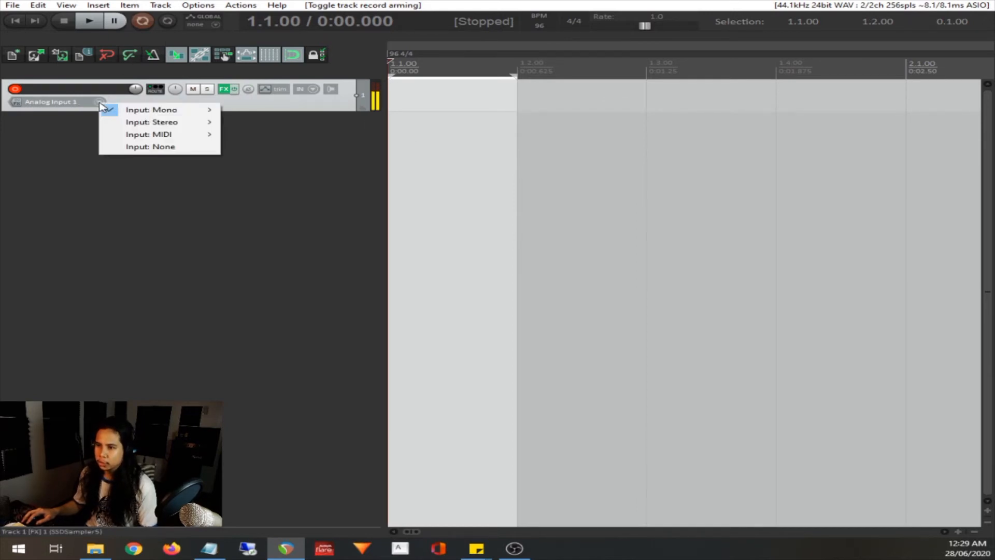
mouse_move(166, 135)
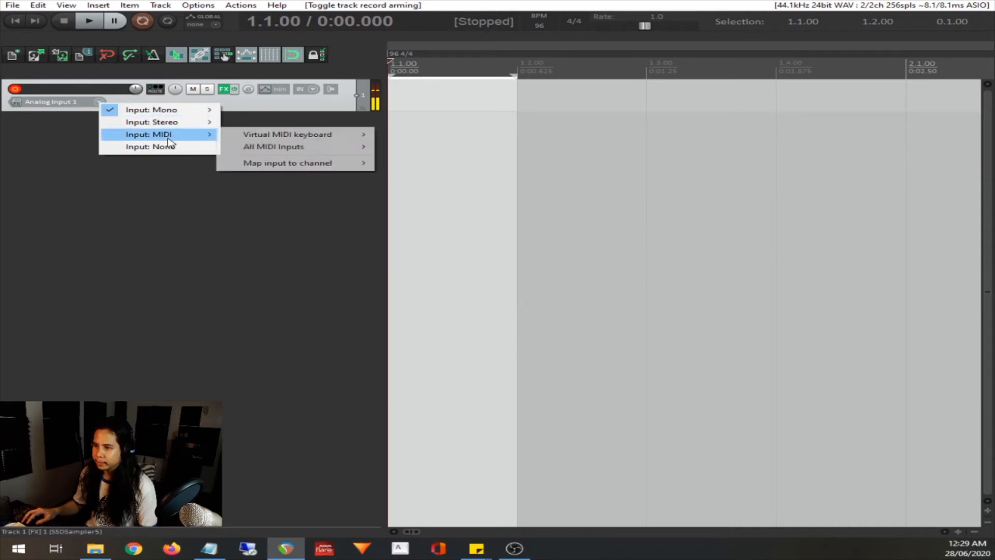
mouse_move(264, 135)
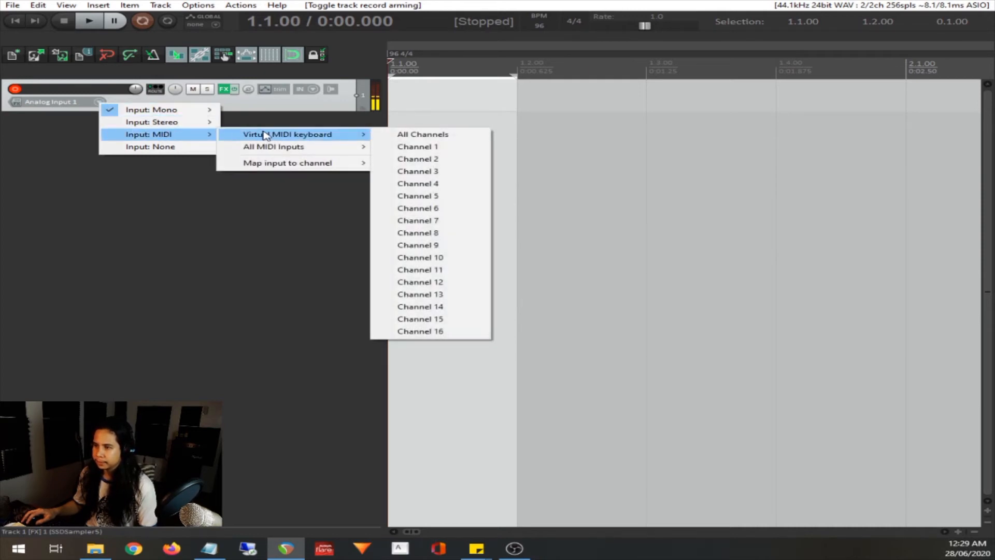
left_click(404, 136)
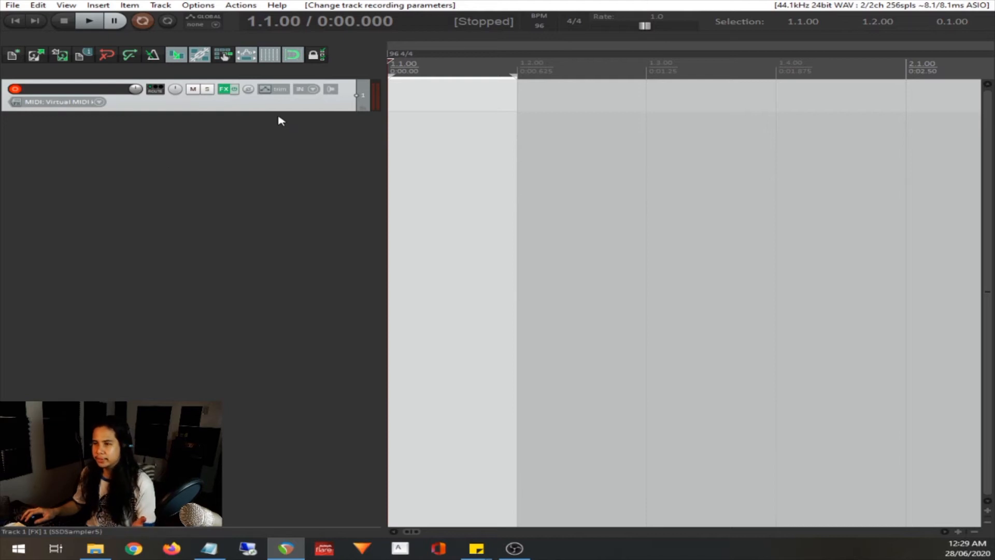
Open the virtual MIDI keyboard and audition drum sounds on its keys, including C2, E2 and G2
left_click(67, 5)
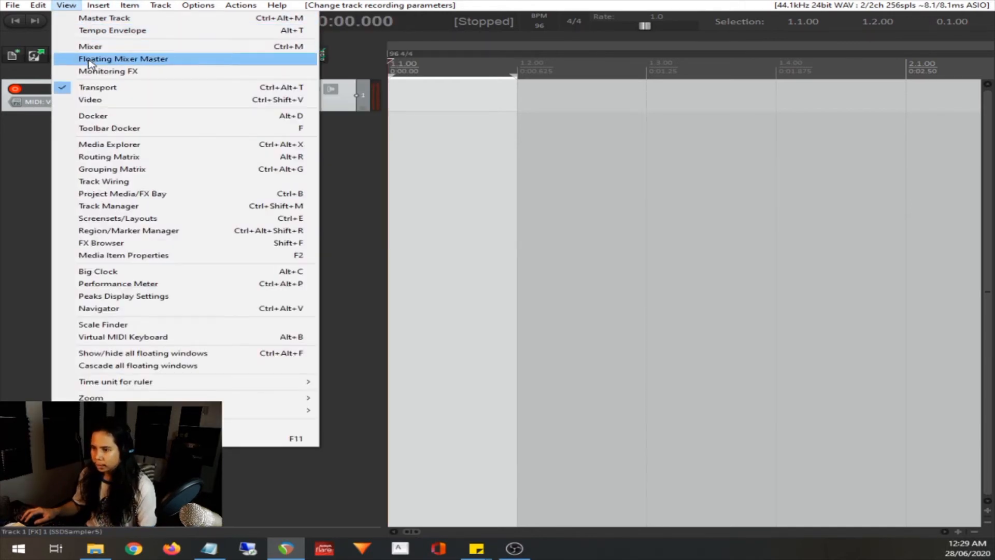
left_click(137, 341)
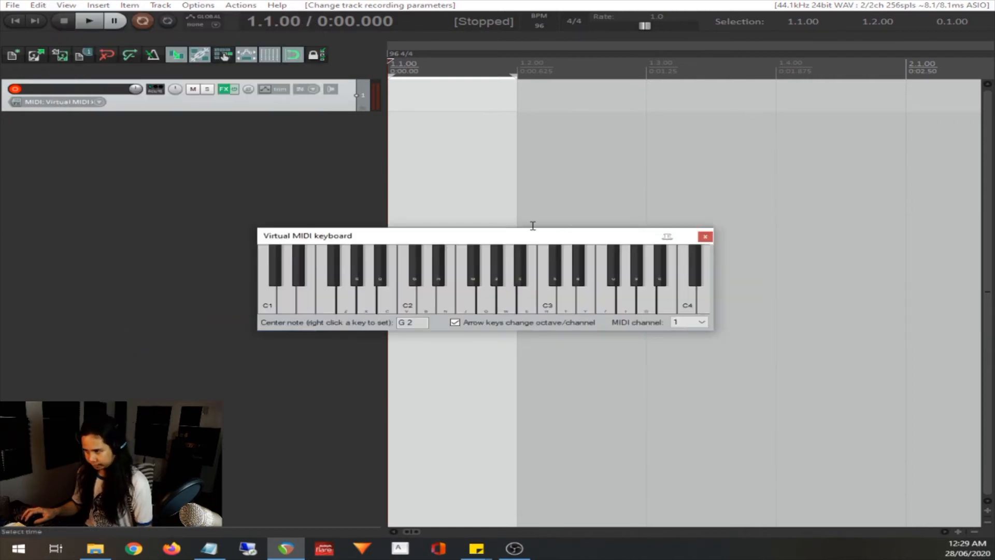
left_click_drag(565, 238, 508, 197)
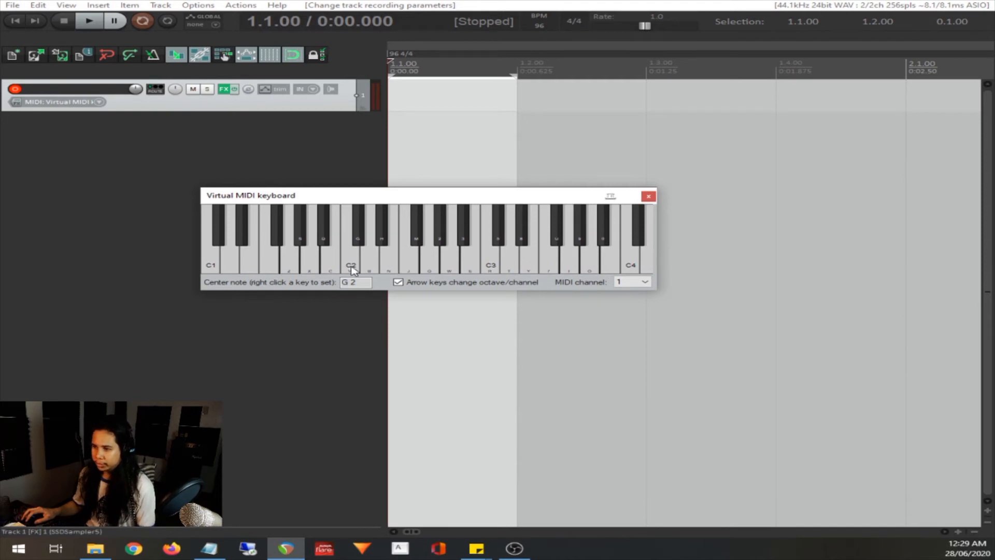
left_click(352, 265)
left_click(392, 265)
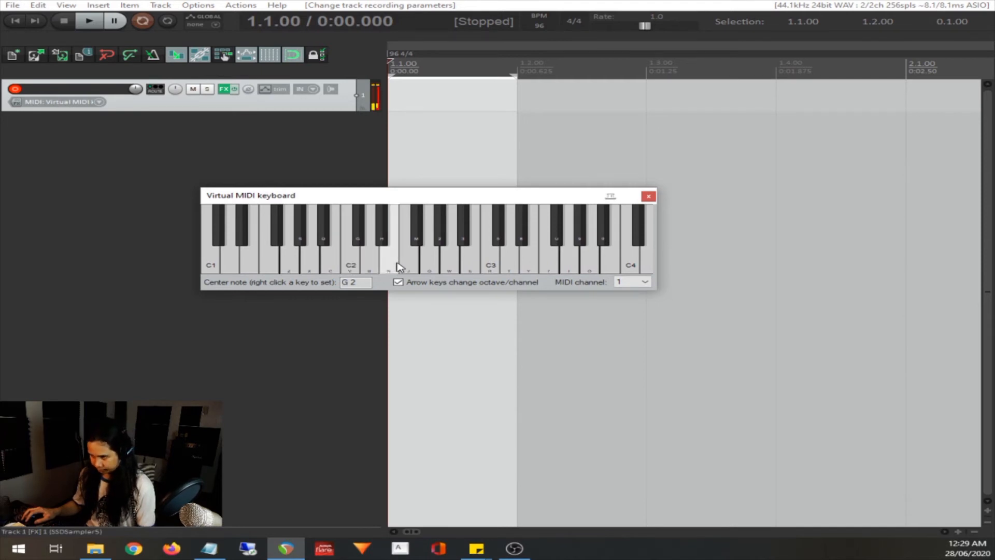
left_click(435, 267)
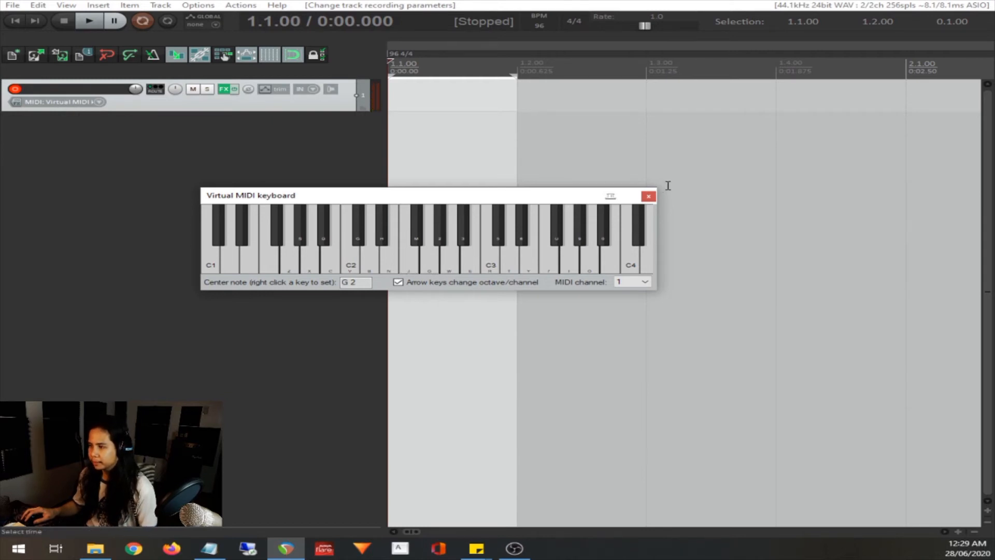
left_click(351, 262)
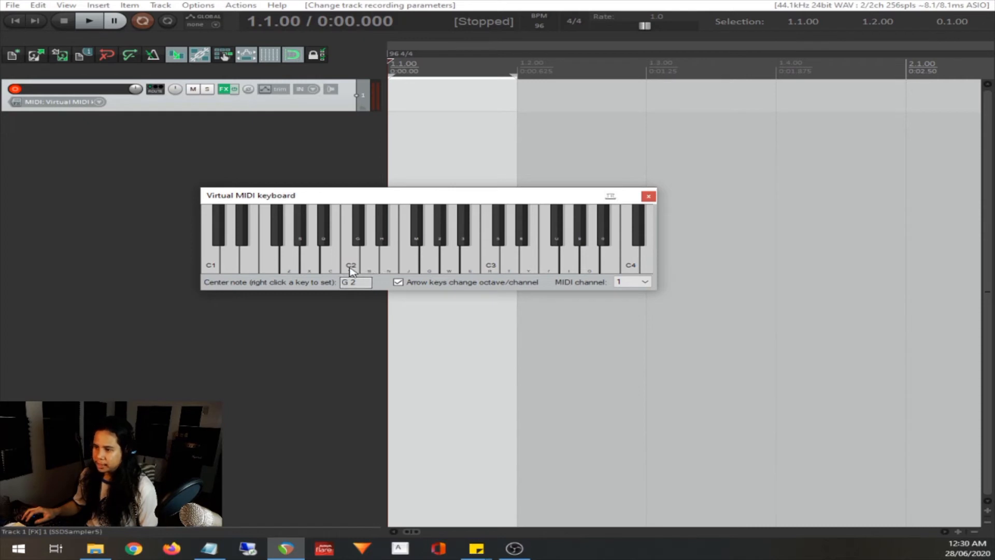
left_click(351, 269)
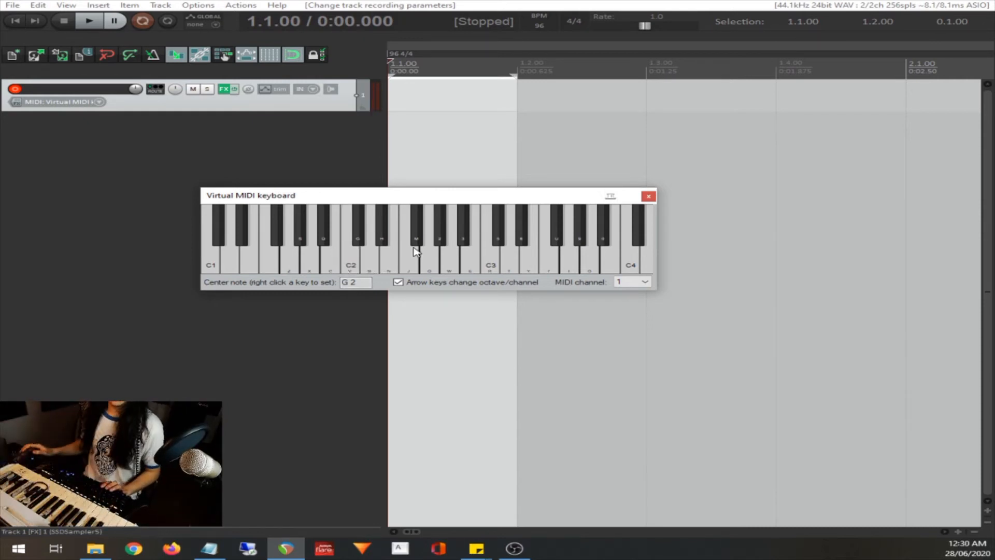
Play the C2 and D2 drum notes on the virtual MIDI keyboard using the computer keyboard
key("v")
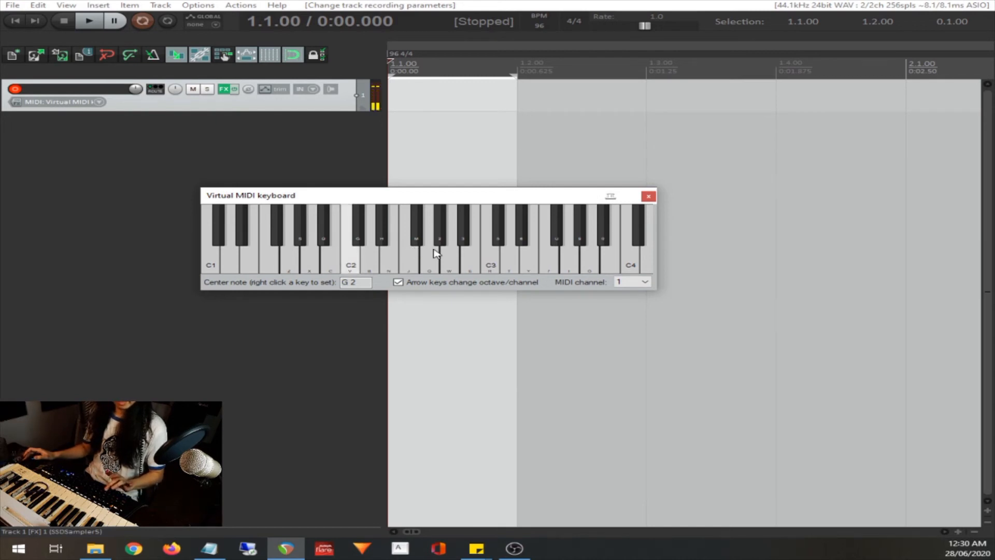
key("b")
key("b")
key("v")
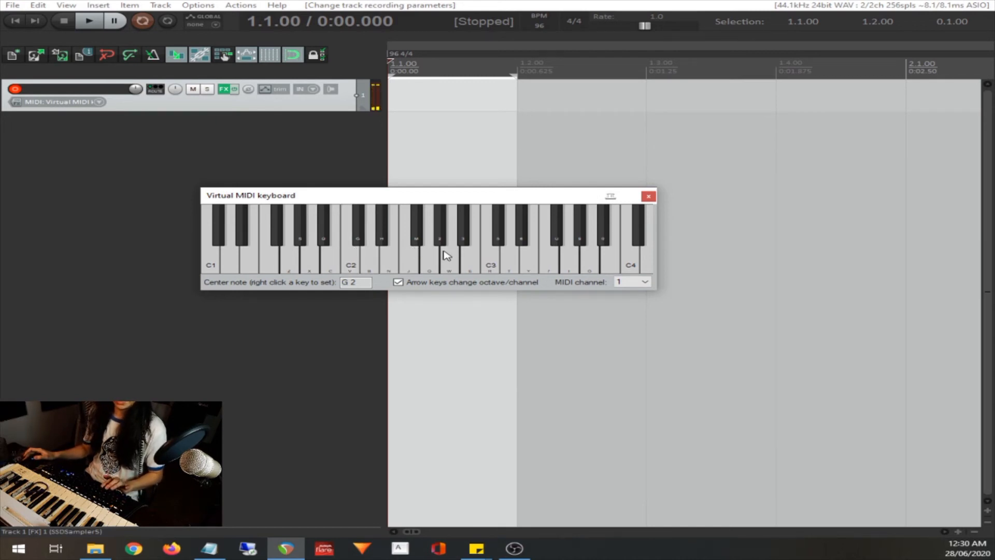
Close the virtual MIDI keyboard and toggle track 1's volume envelope on and off
left_click(649, 197)
key("v")
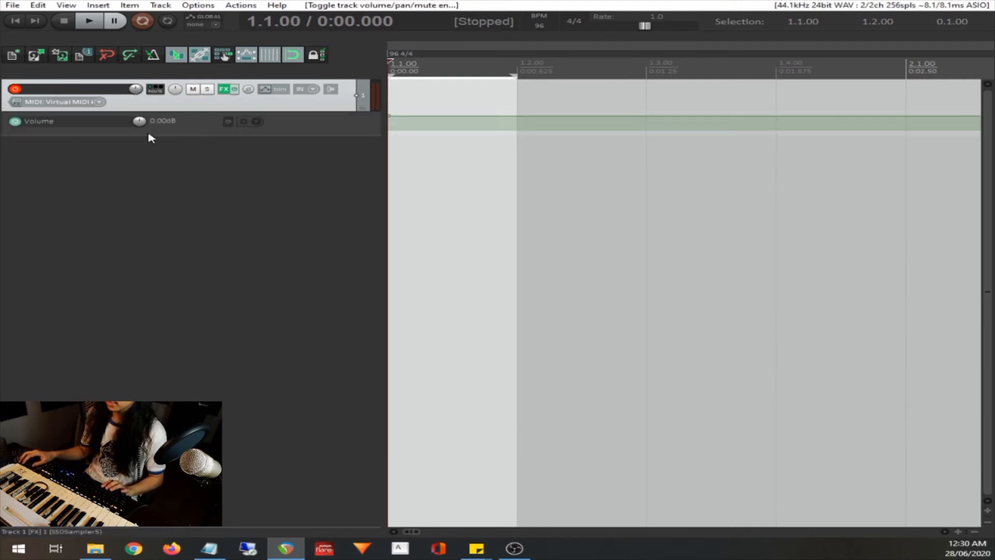
key("v")
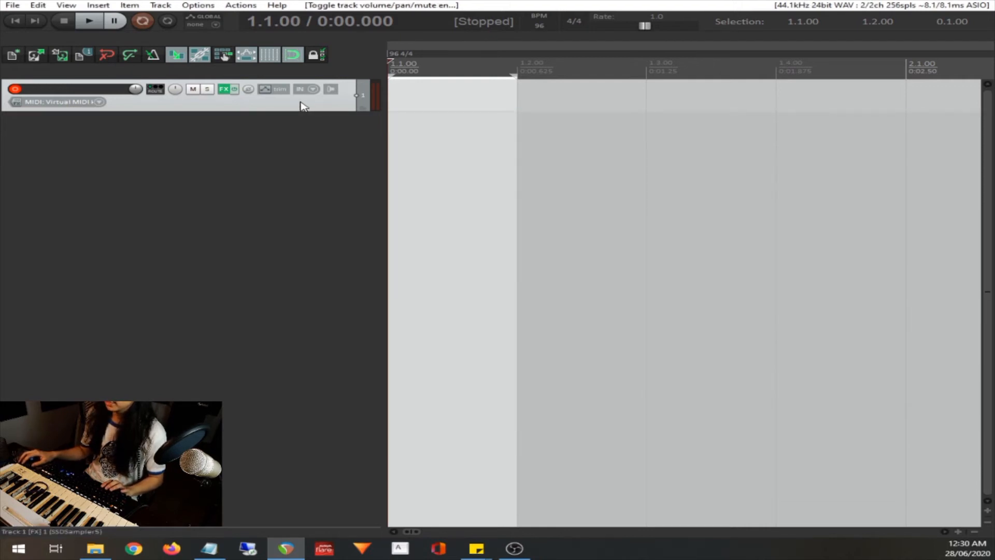
Reopen the virtual MIDI keyboard
left_click(71, 7)
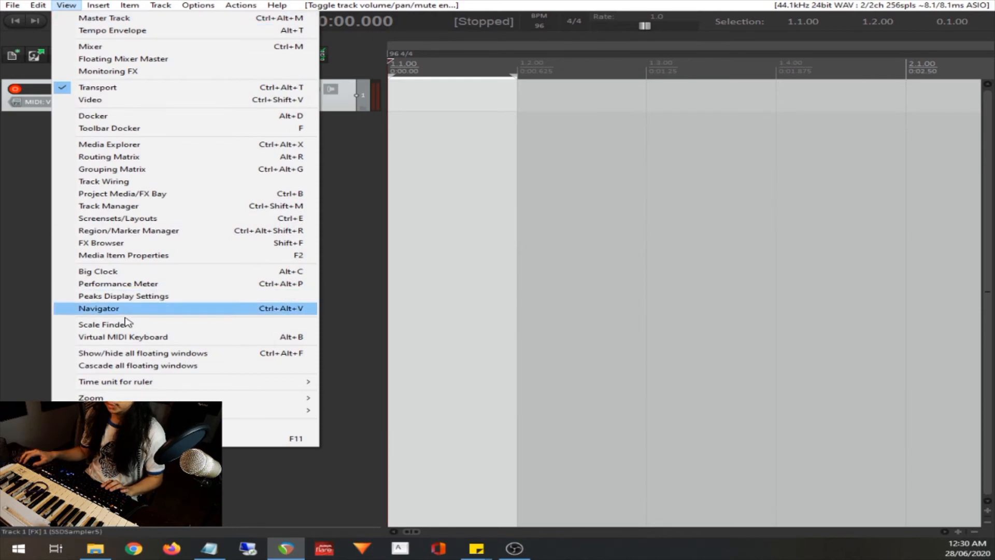
key("v")
key("v")
key("v")
key("b")
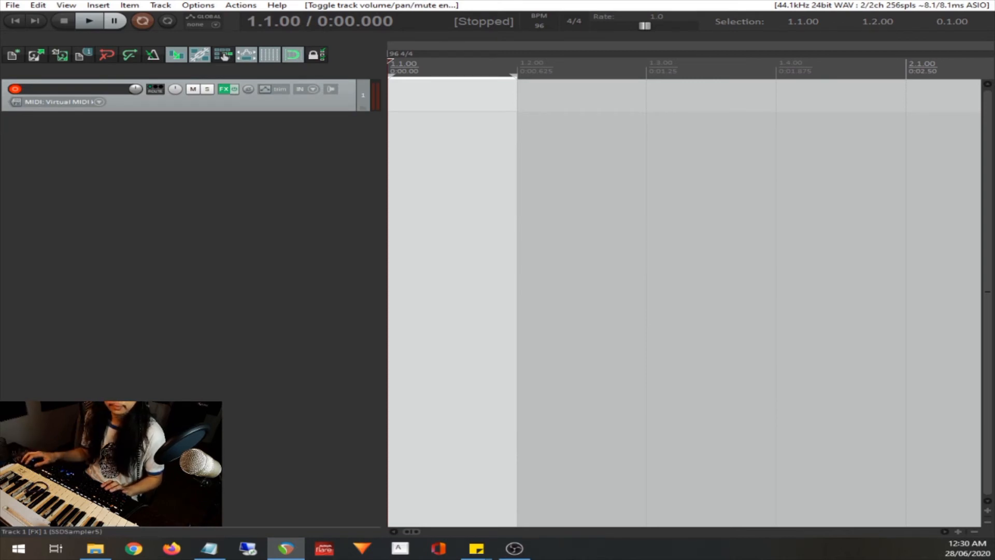
left_click(66, 5)
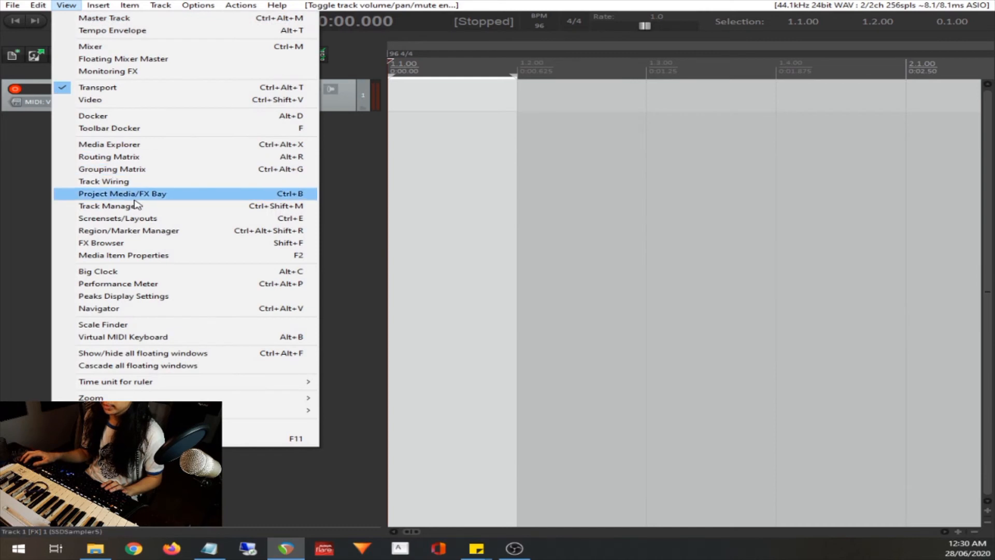
left_click(121, 338)
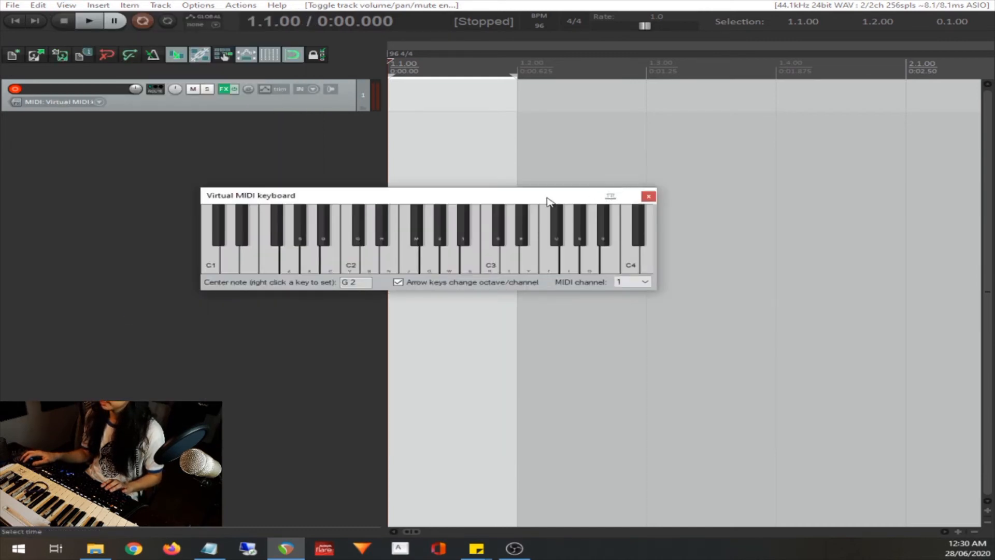
Clear the time selection, insert a new MIDI item on track 1 and return to the project start
left_click(19, 26)
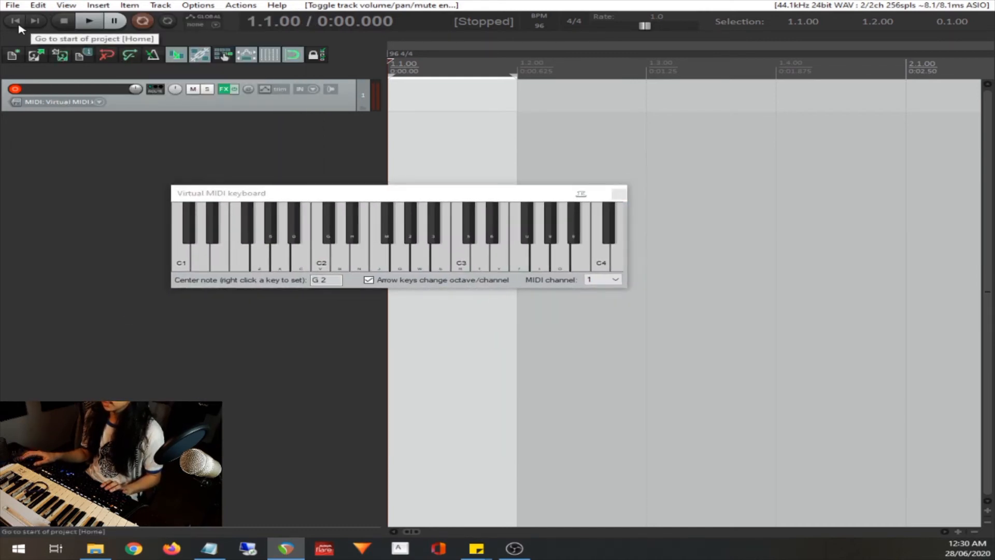
left_click(104, 6)
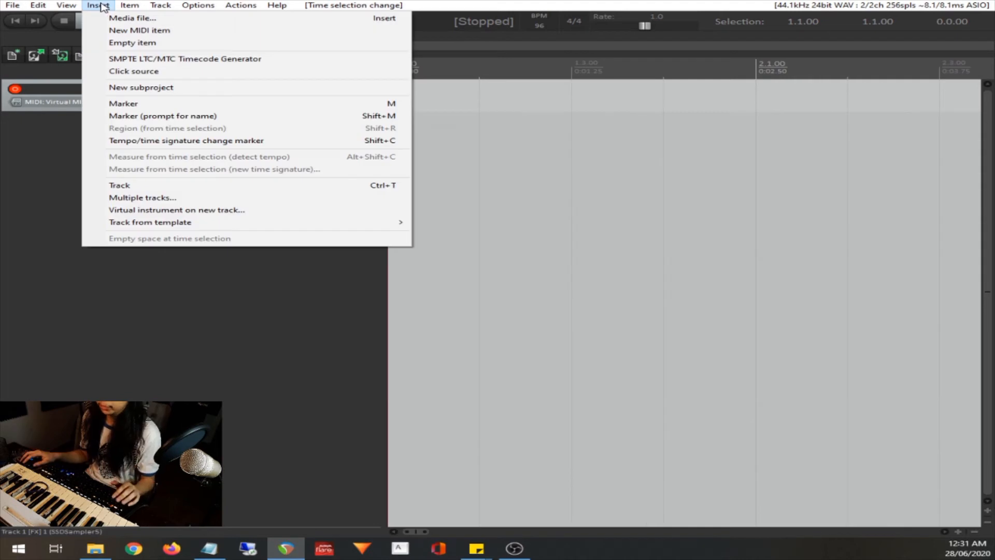
left_click(130, 32)
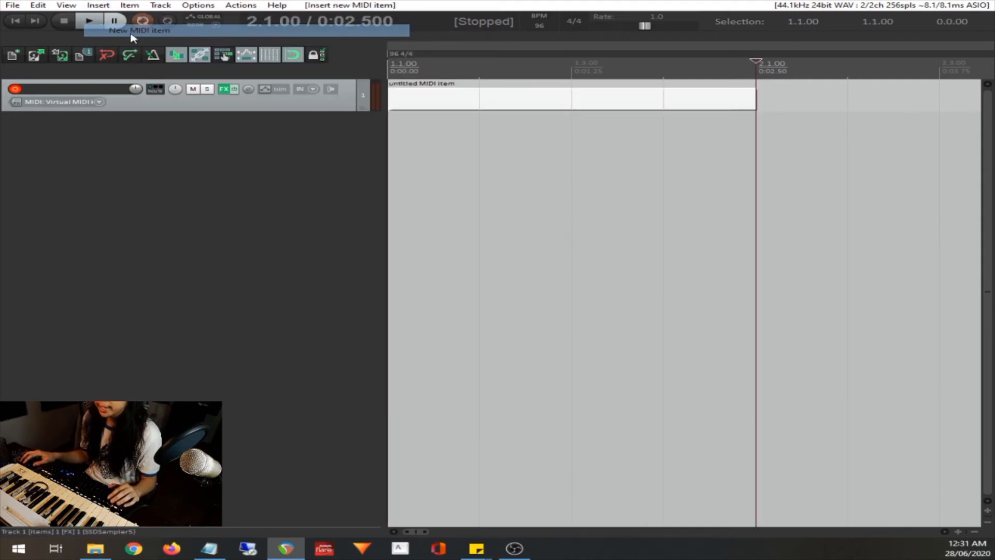
left_click(14, 22)
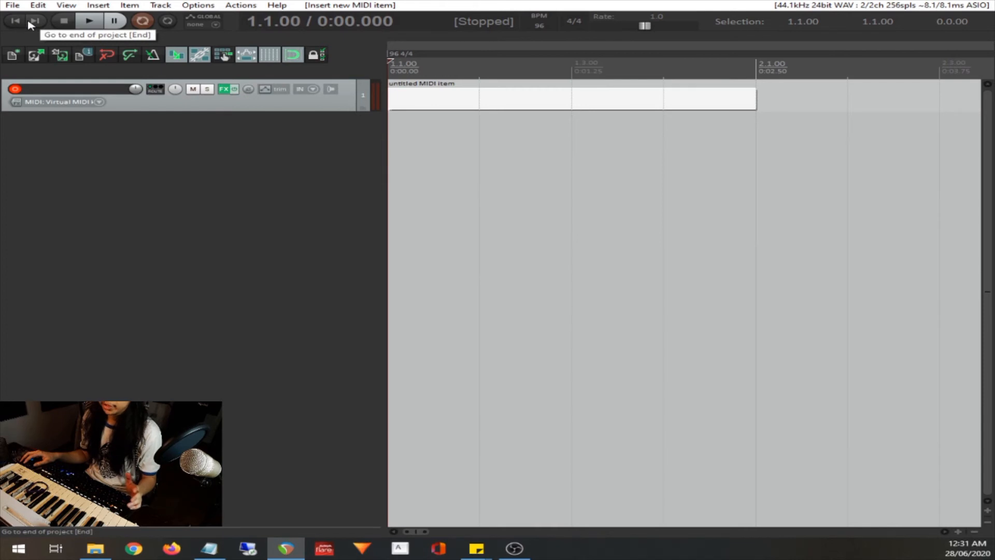
Show the virtual MIDI keyboard and start recording on track 1 from the project start
left_click(66, 5)
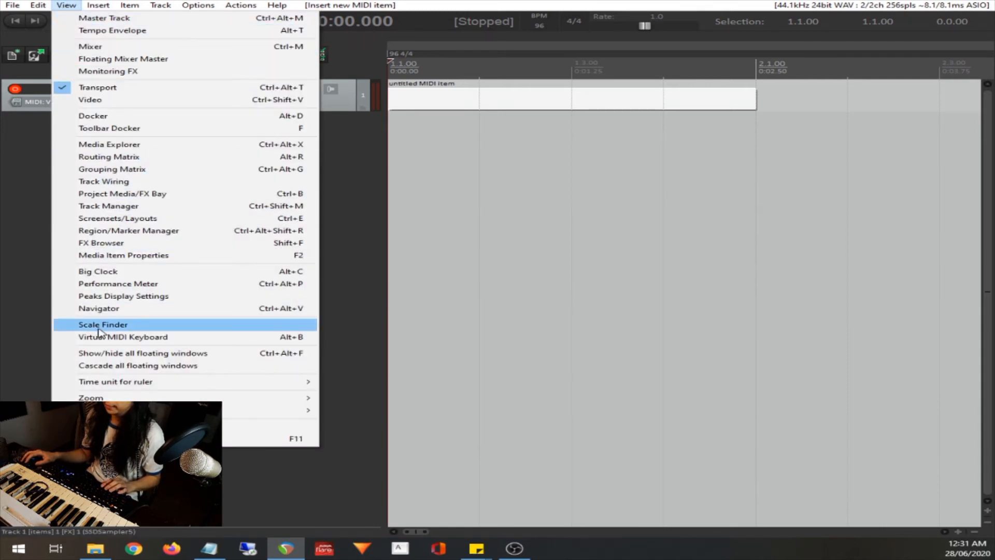
left_click(114, 337)
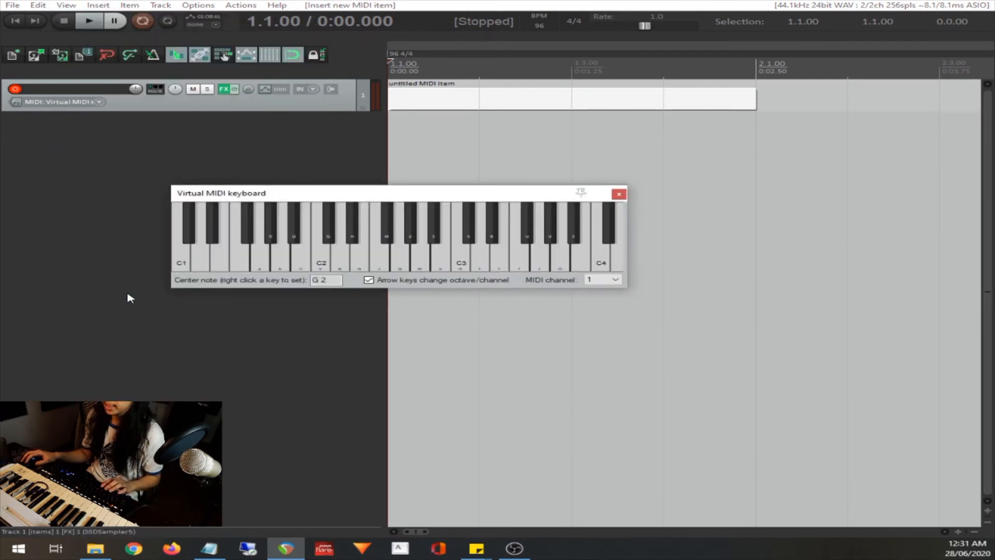
left_click(143, 21)
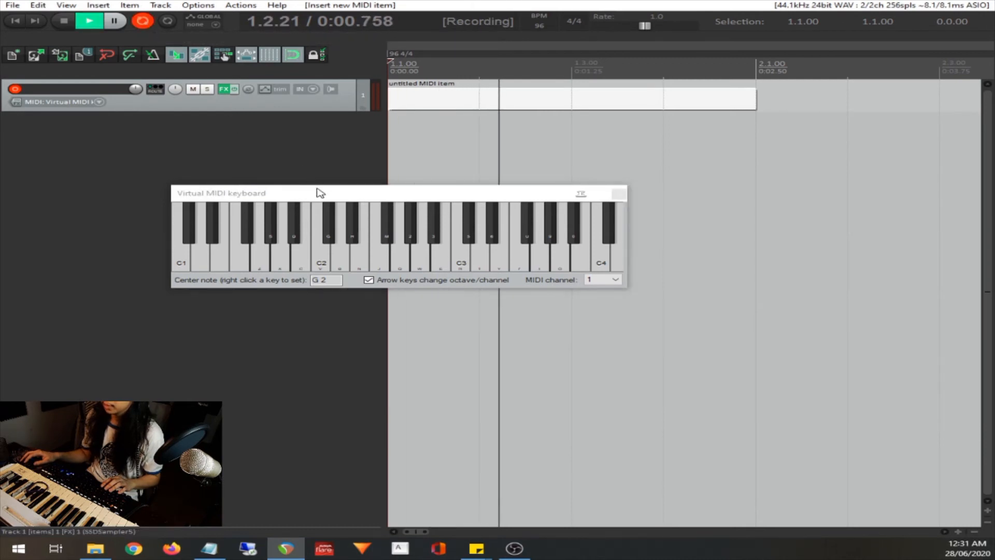
left_click_drag(318, 199, 324, 193)
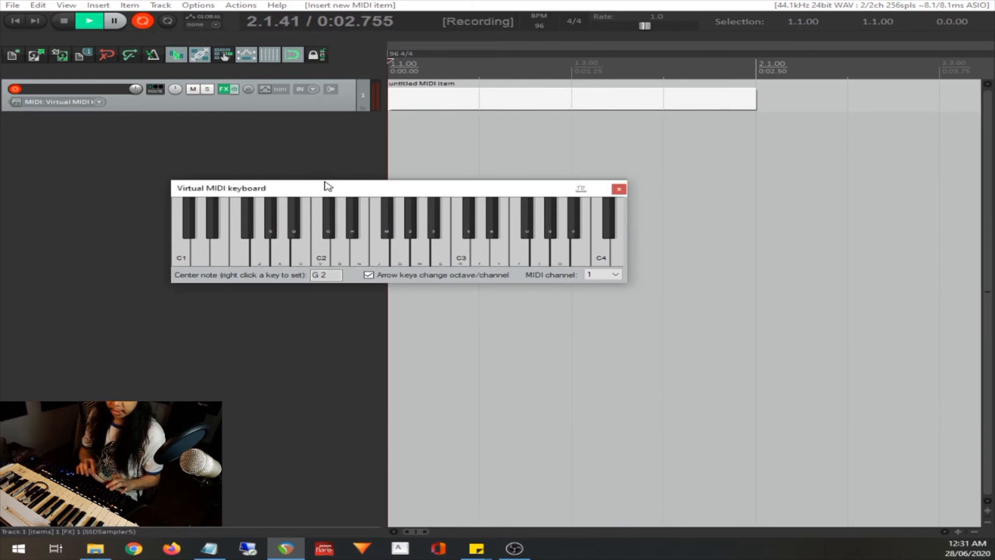
Play a kick and snare pattern with C2 and D2 on the virtual MIDI keyboard and stop recording
key("v")
key("v")
key("b")
key("v")
key("v")
key("v")
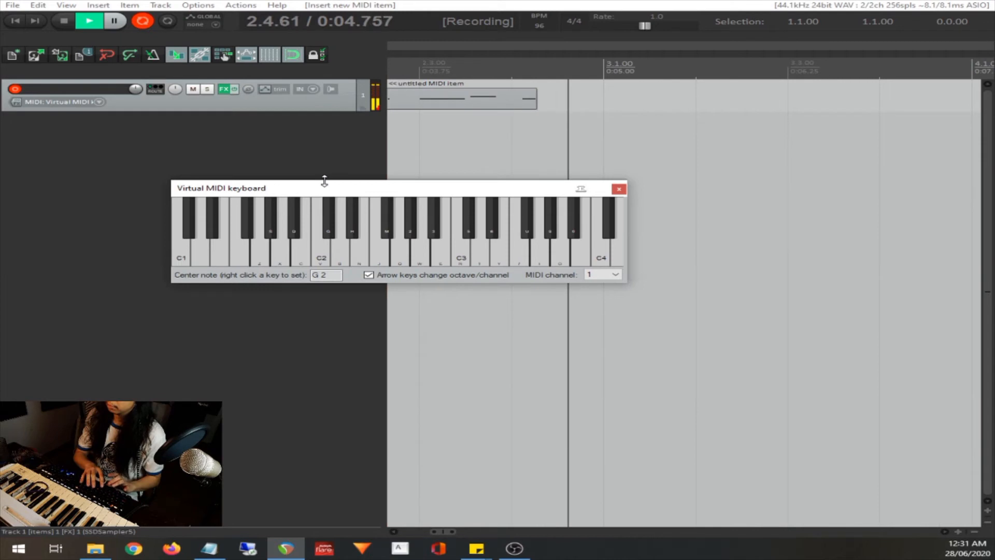
key("b")
key("v")
key("v")
key("v")
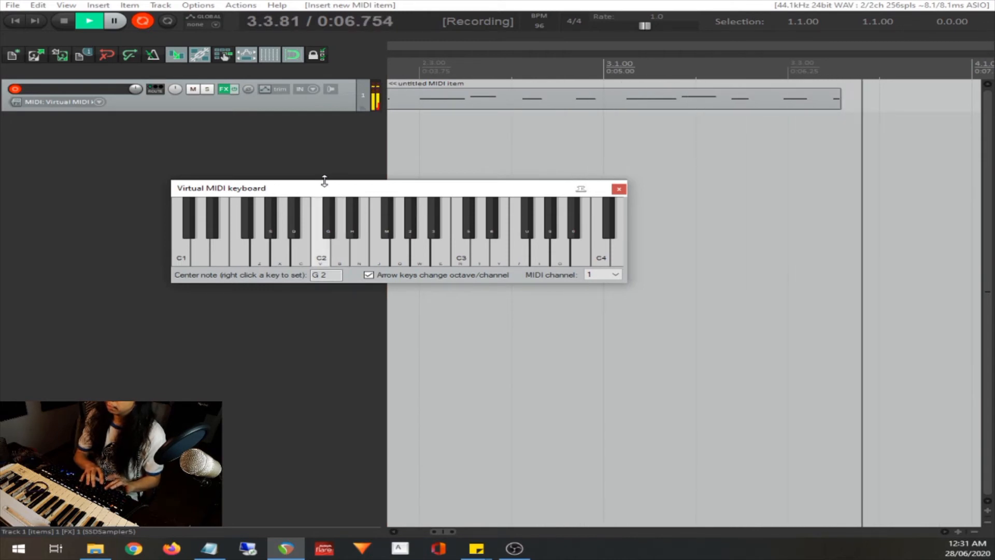
key("v")
key("v")
key("v")
key("b")
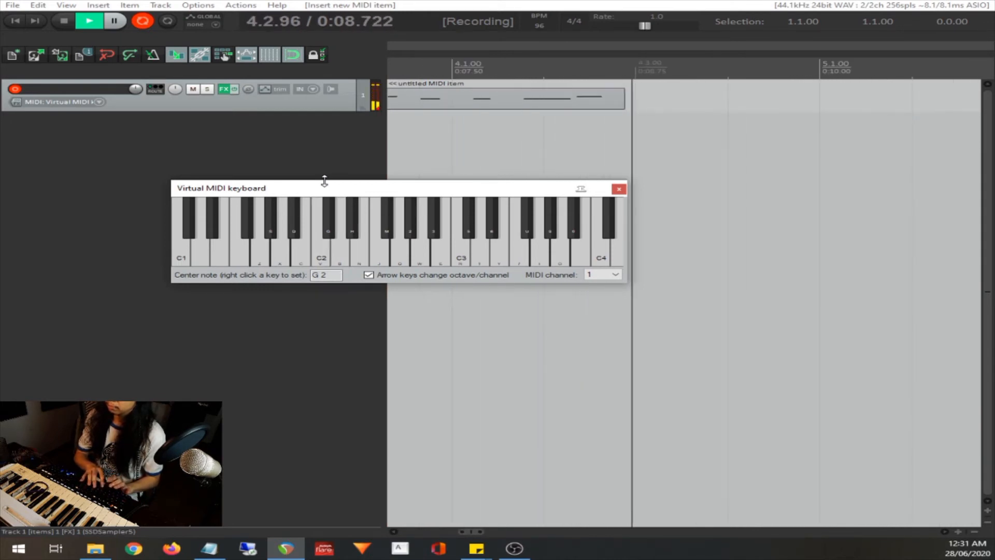
key("space")
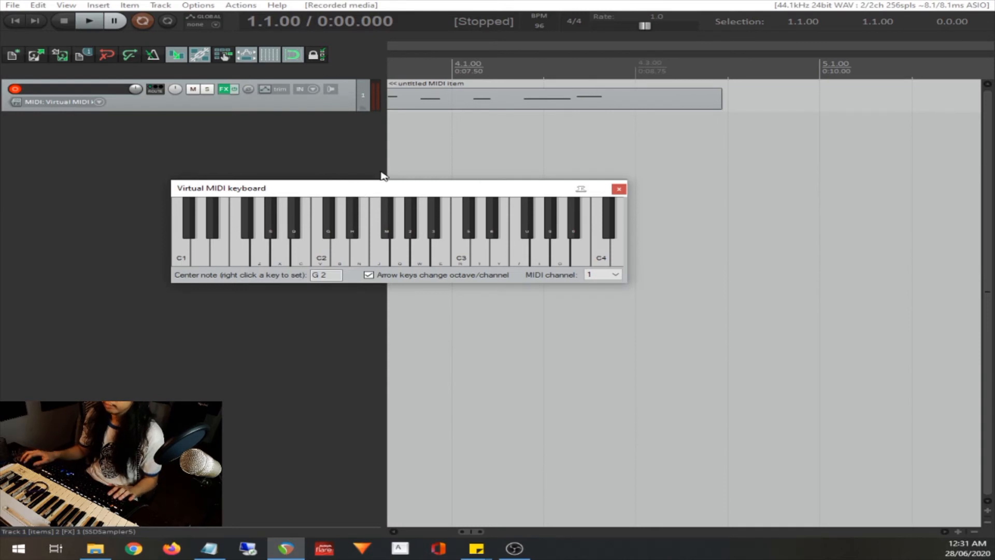
Delete the recorded drum item from track 1 and enable the metronome
left_click(621, 121)
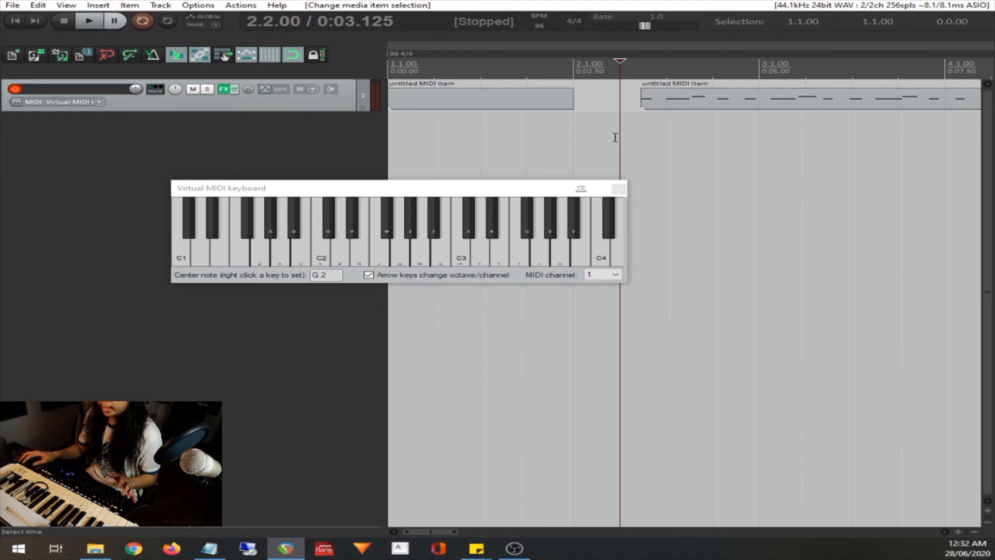
left_click(723, 102)
key("Delete")
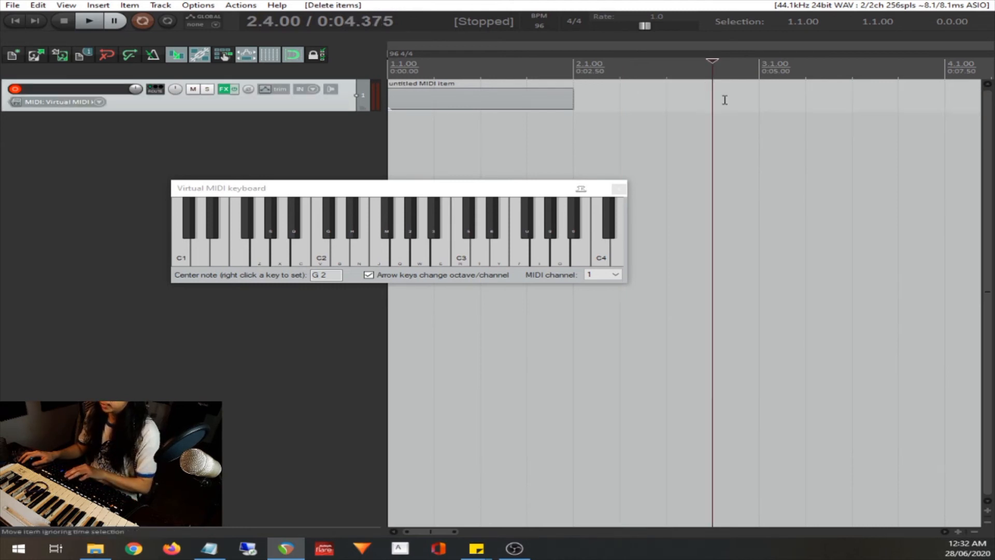
left_click(576, 77)
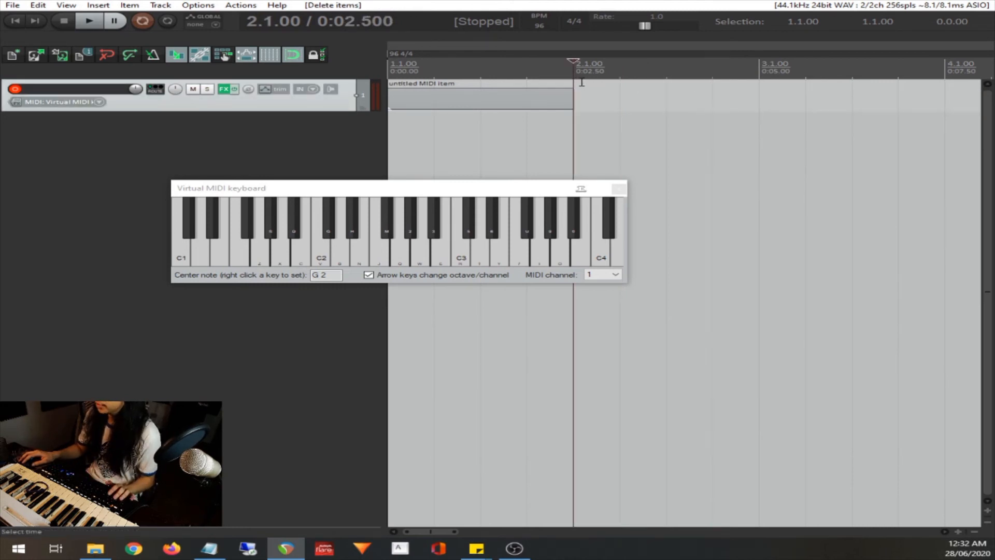
left_click(159, 57)
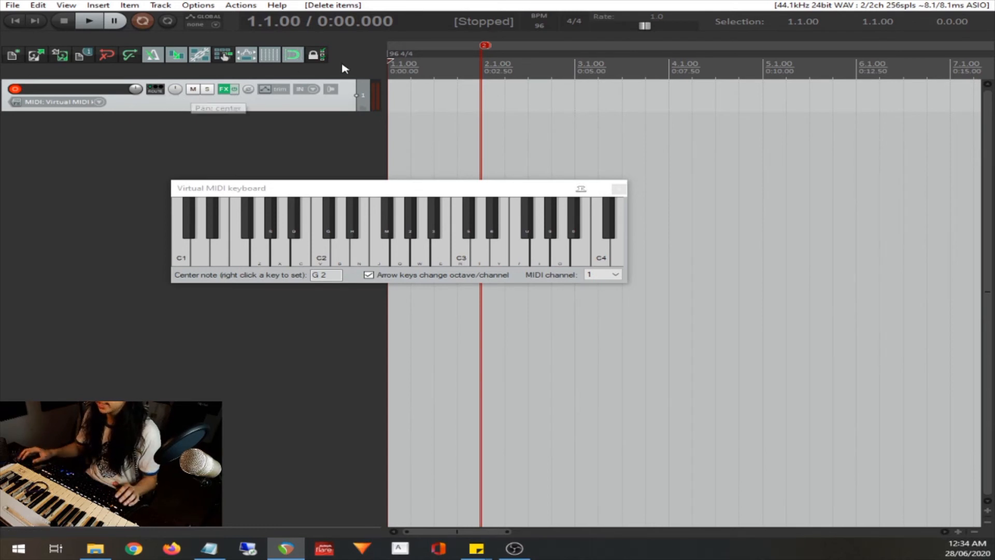
Insert a new MIDI item on track 1 and start recording from the project start
left_click(130, 5)
mouse_move(110, 6)
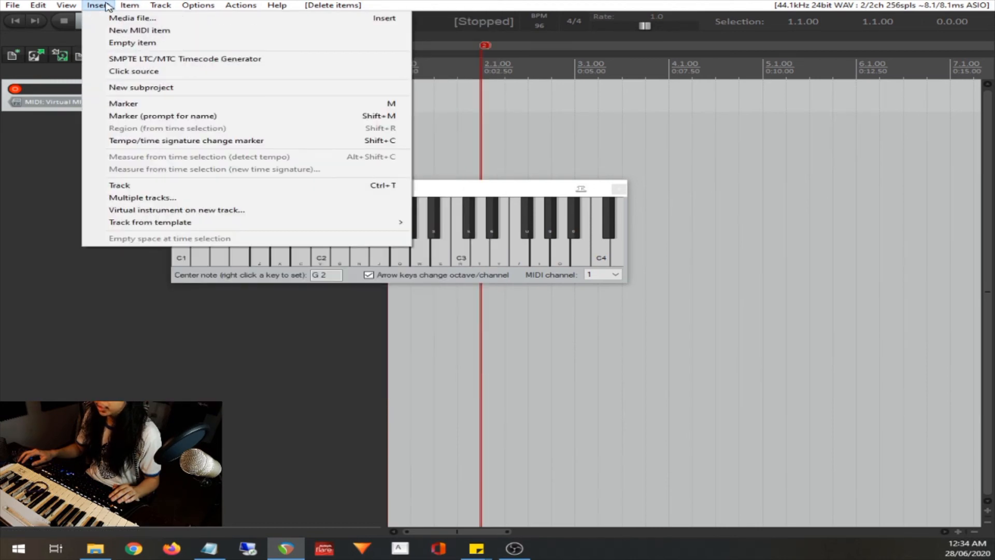
left_click(130, 31)
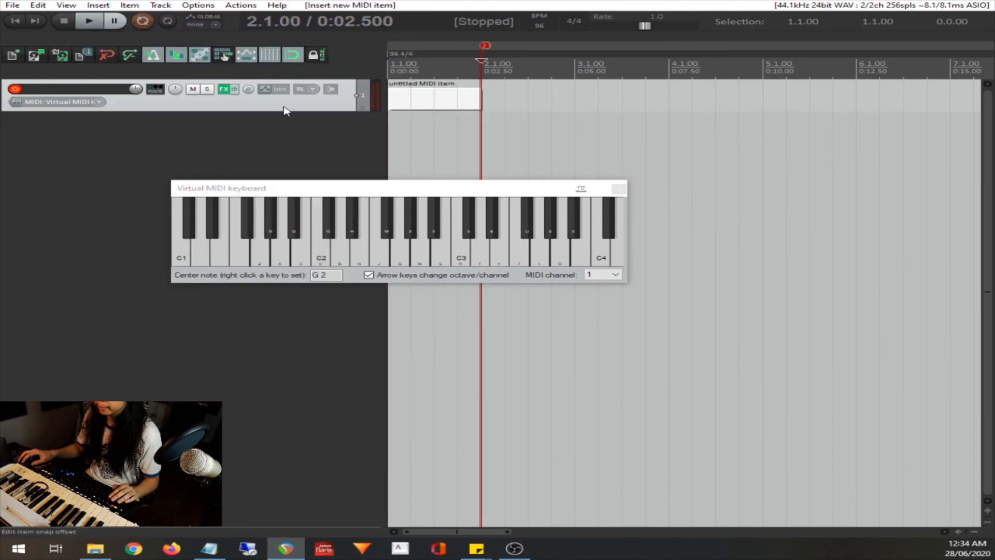
left_click(15, 21)
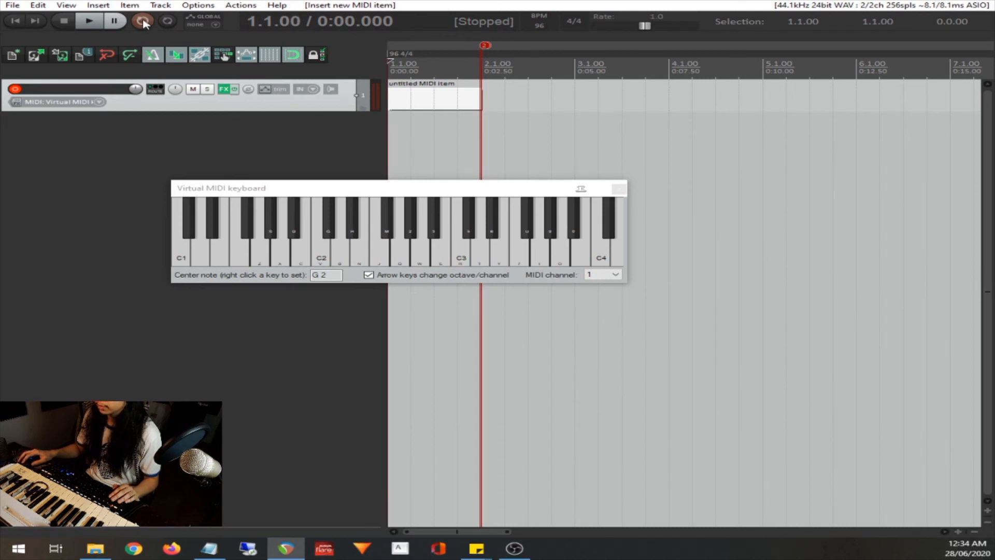
left_click(143, 22)
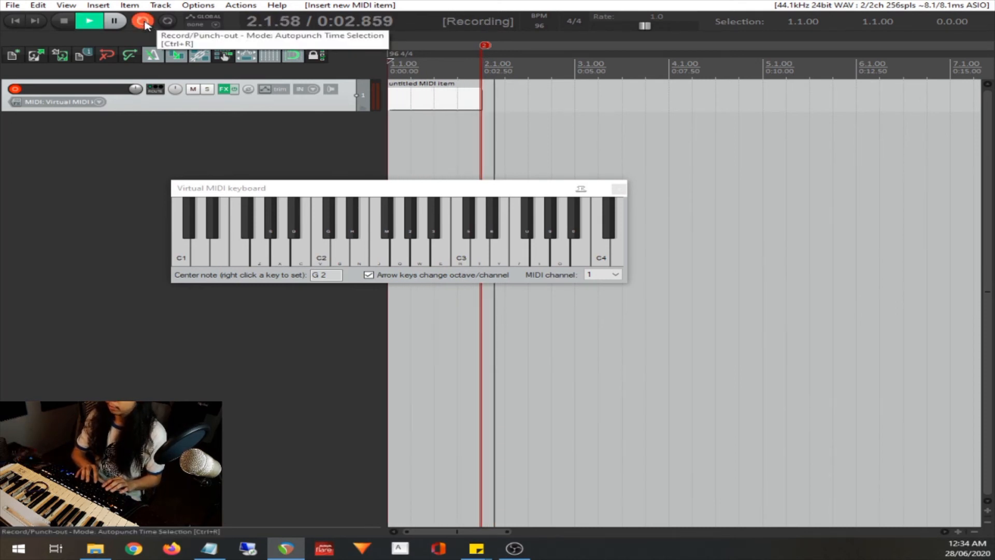
Record a steady run of F#2 hits with the virtual MIDI keyboard in time with the metronome, and stop recording
left_click(382, 192)
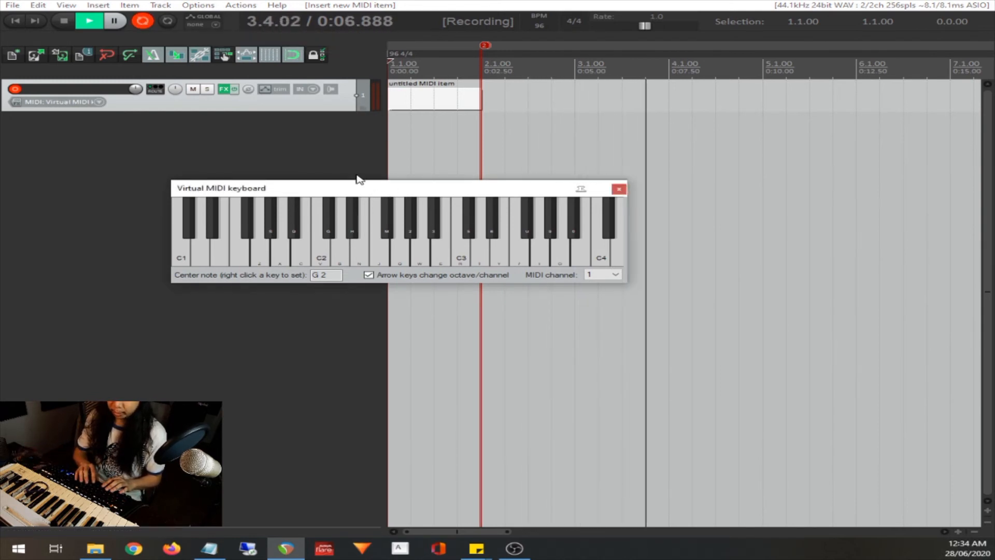
key("m")
key("m")
key("m")
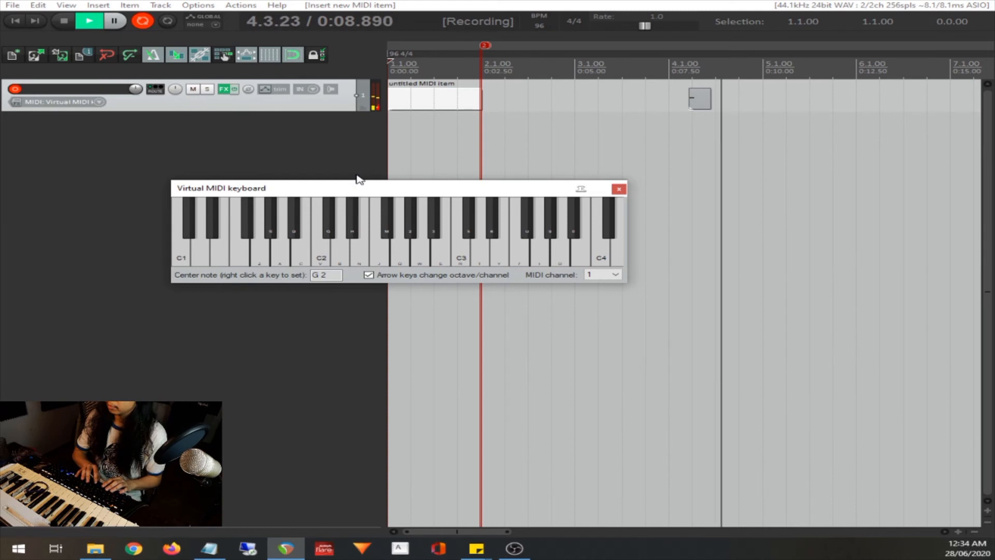
key("m")
key("m")
key("m")
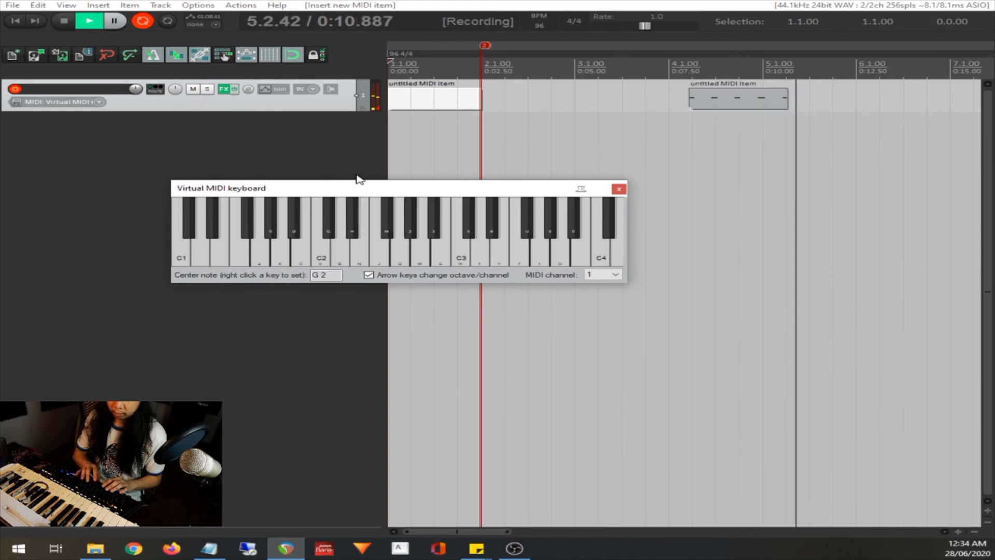
key("m")
key("m")
key("m")
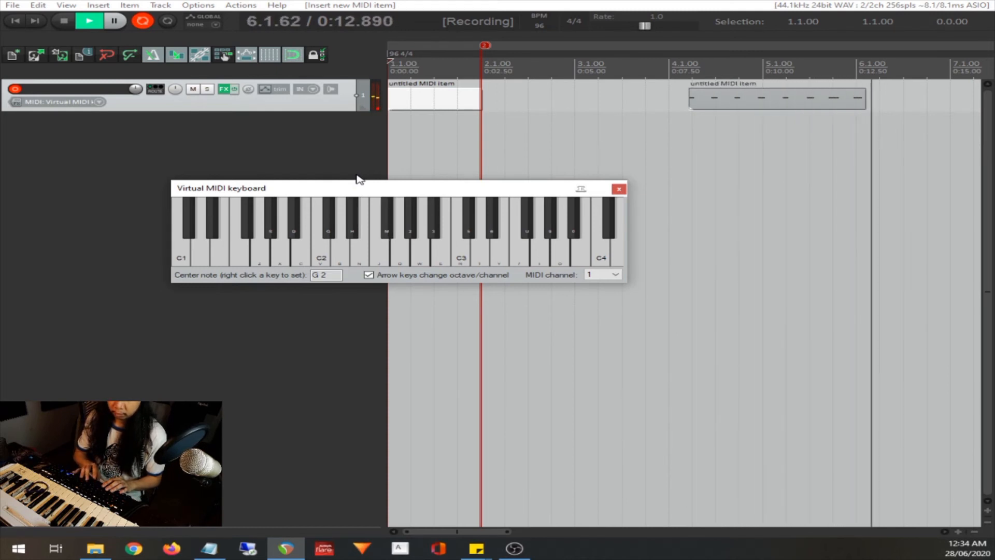
key("m")
key("m")
key("m")
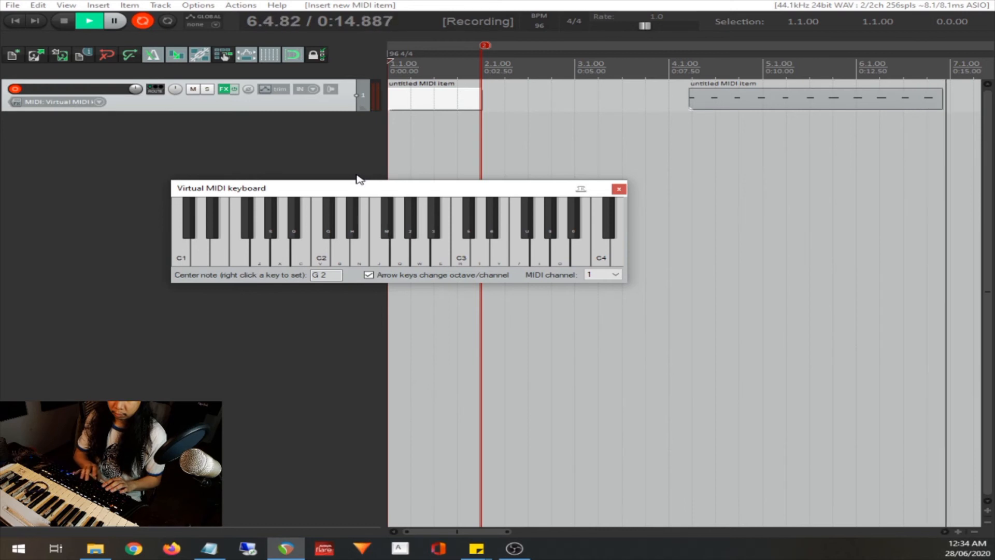
key("m")
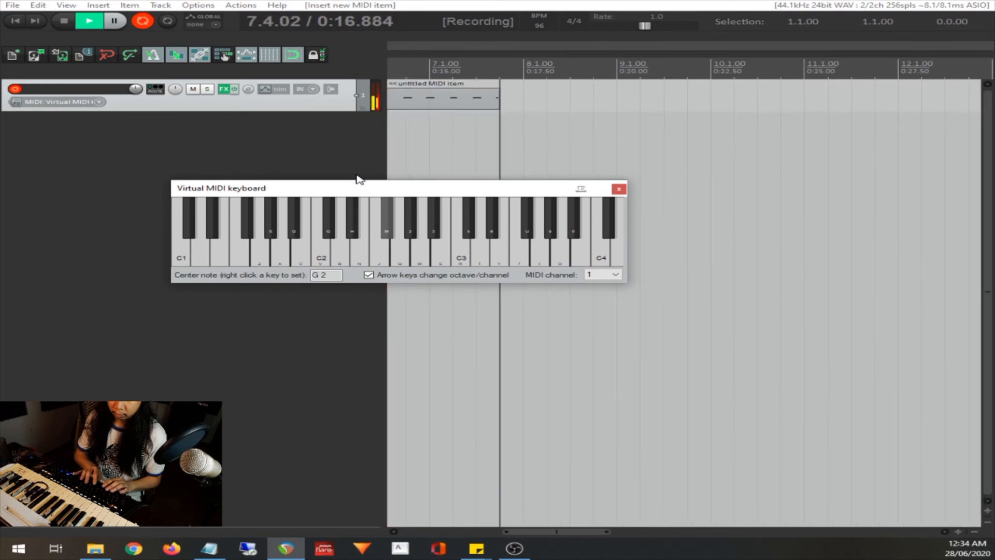
key("space")
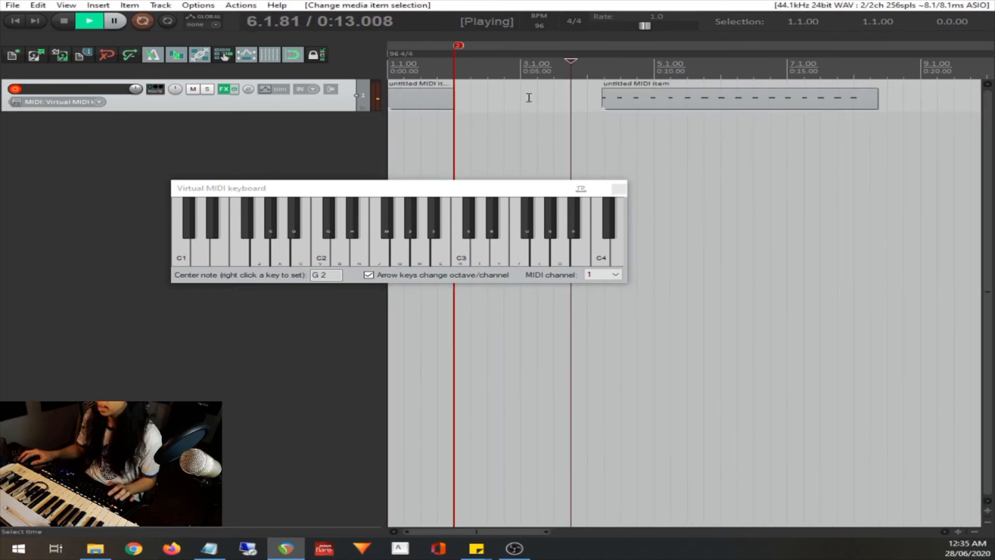
Place the edit cursor at 3.2.00 and start an overdub recording with the virtual MIDI keyboard active
left_click(529, 97)
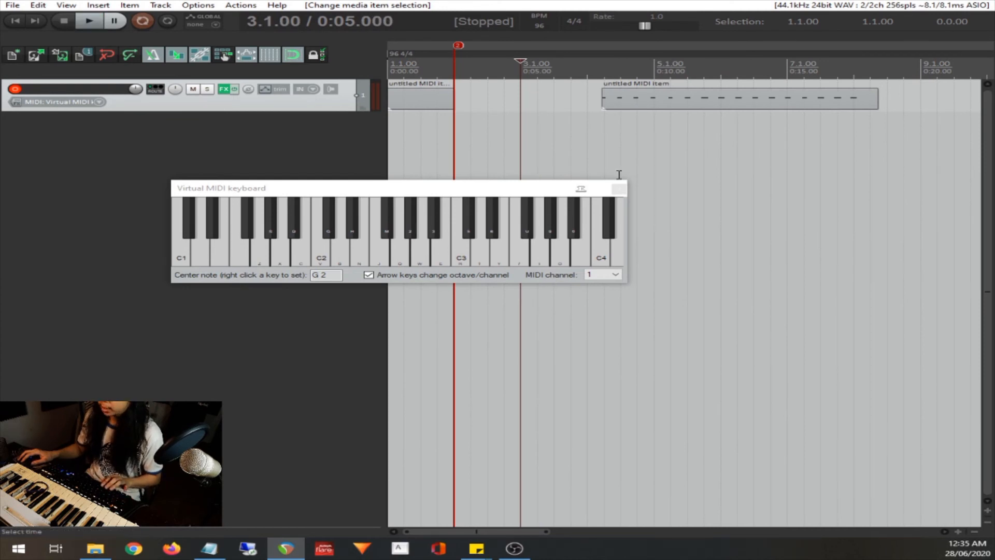
left_click(508, 190)
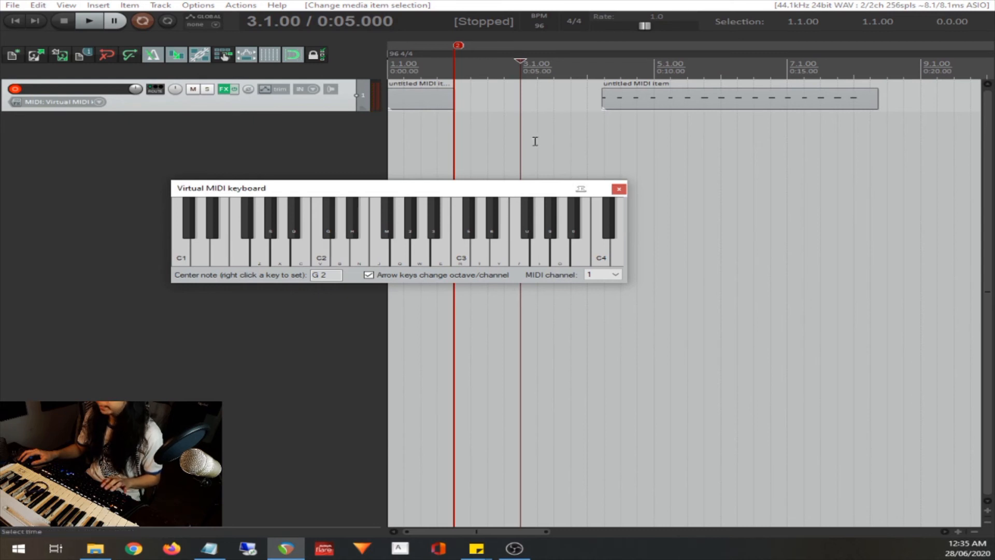
left_click(536, 104)
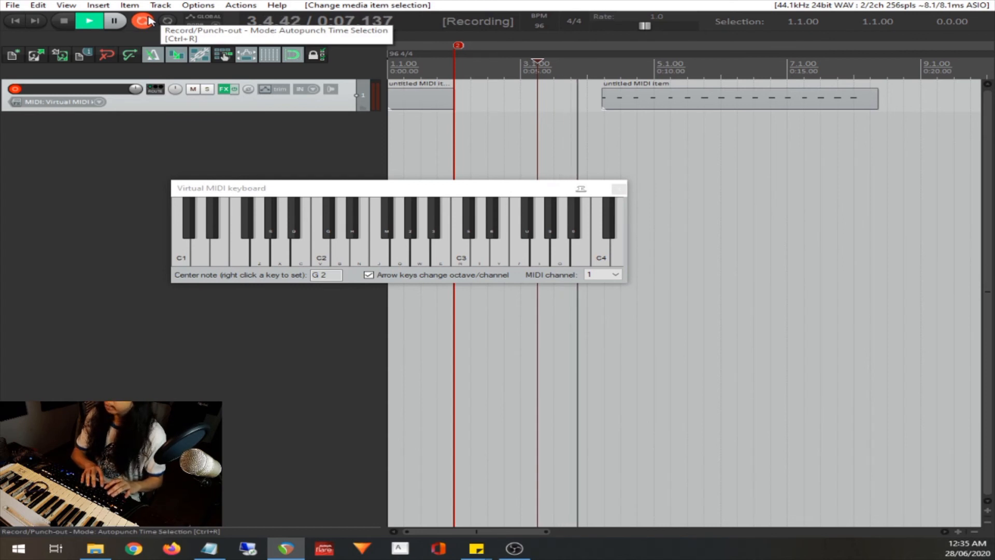
key("v")
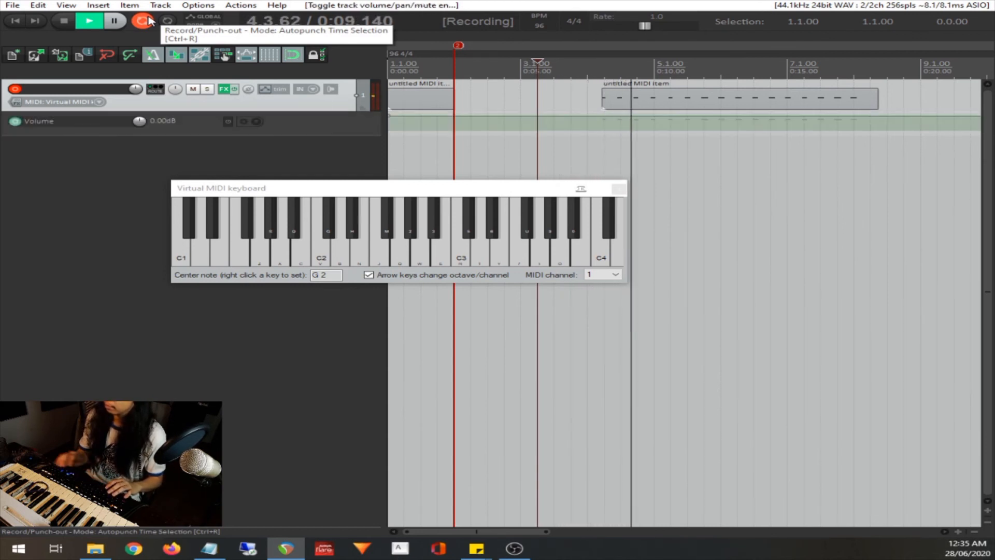
left_click(374, 190)
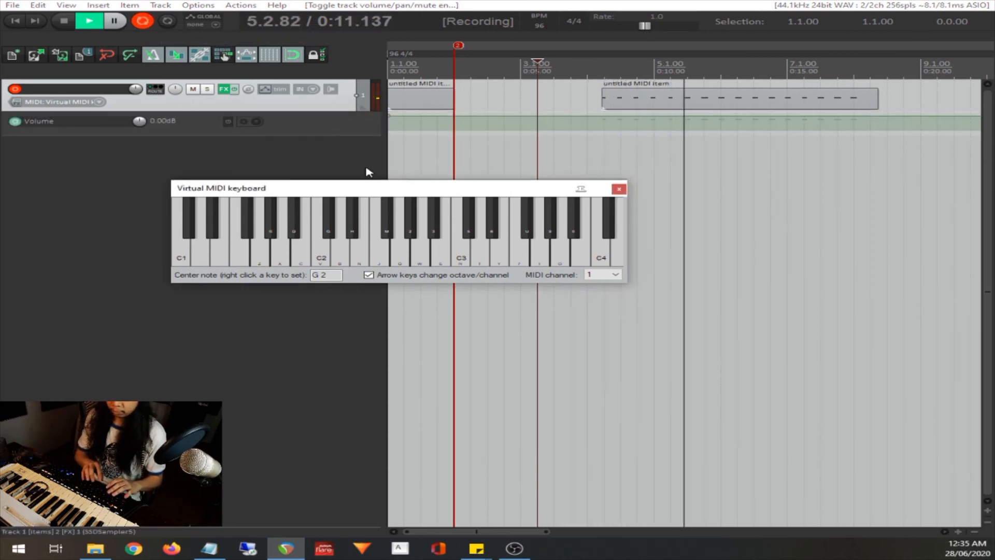
Overdub an alternating C2 and D2 pattern onto the F#2 hits and stop recording
key("v")
key("b")
key("v")
key("b")
key("v")
key("b")
key("v")
key("b")
key("space")
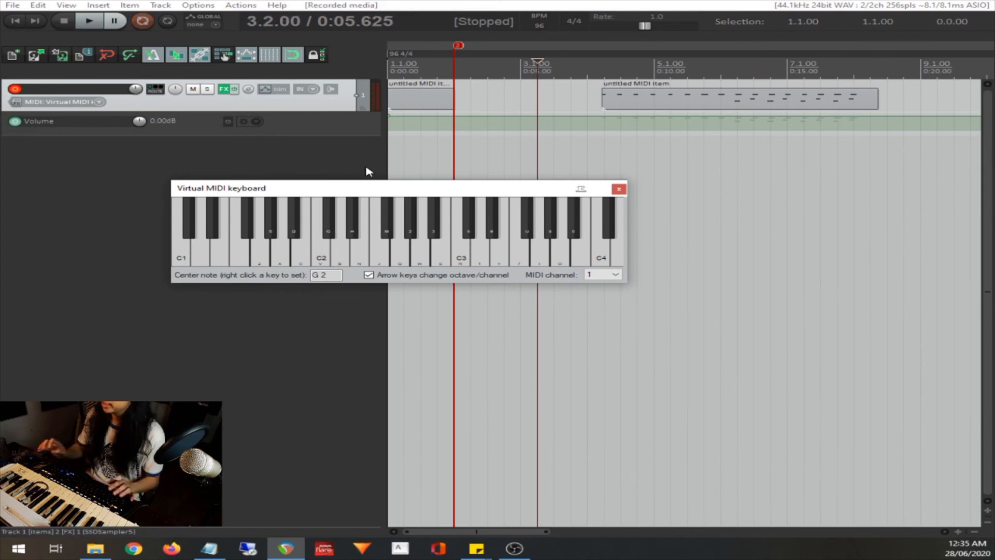
Close the virtual MIDI keyboard and play back the layered drum recording from 4.1.00
left_click(604, 143)
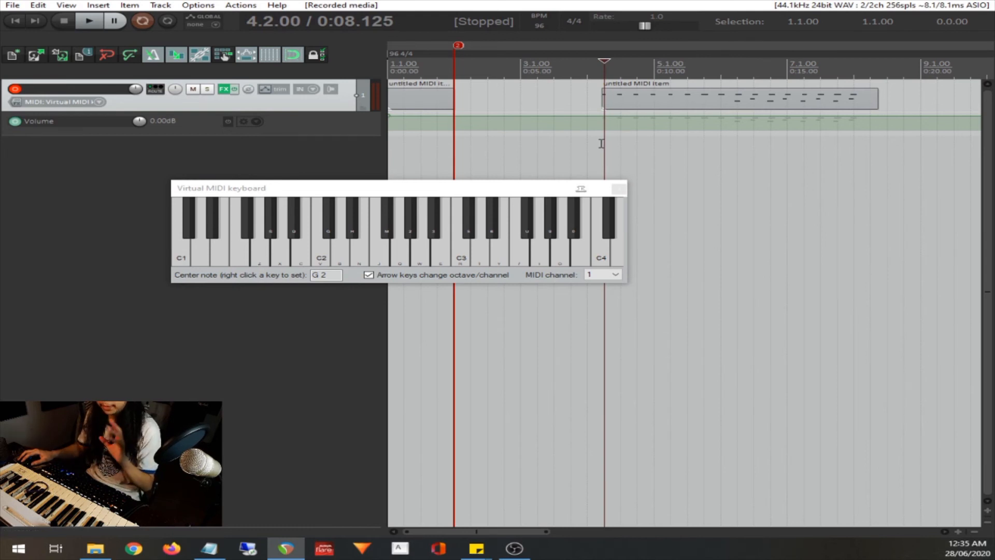
left_click(613, 191)
left_click(618, 190)
left_click(581, 160)
key("space")
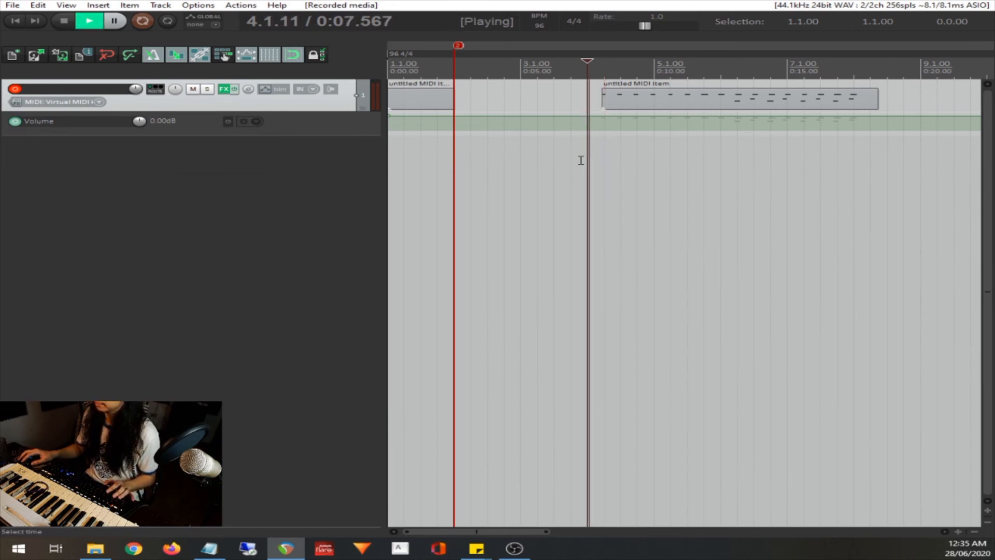